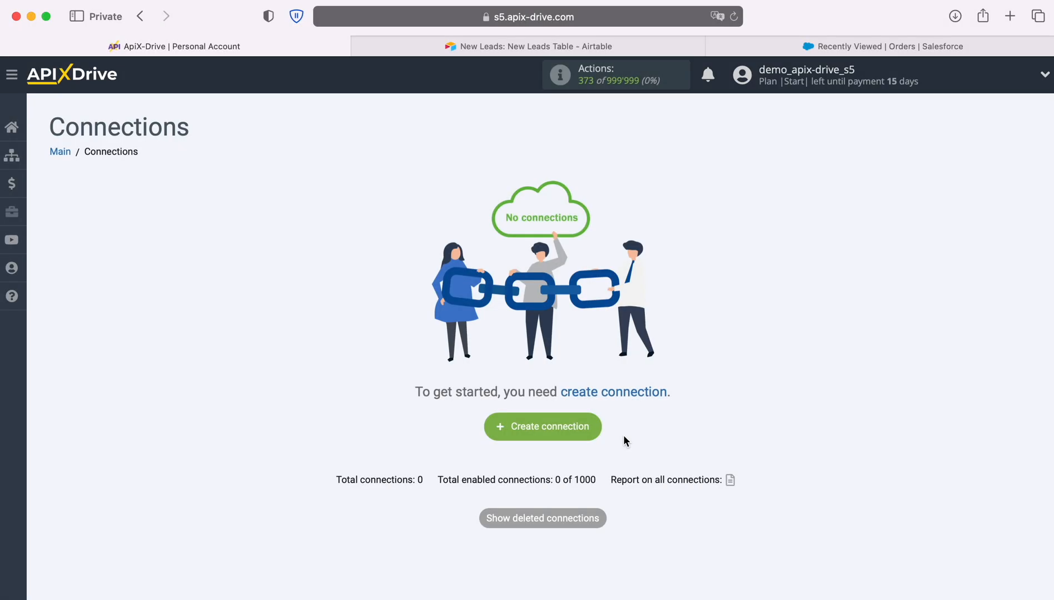
Step: Create a new connection and choose Airtable as its data source system
click(599, 429)
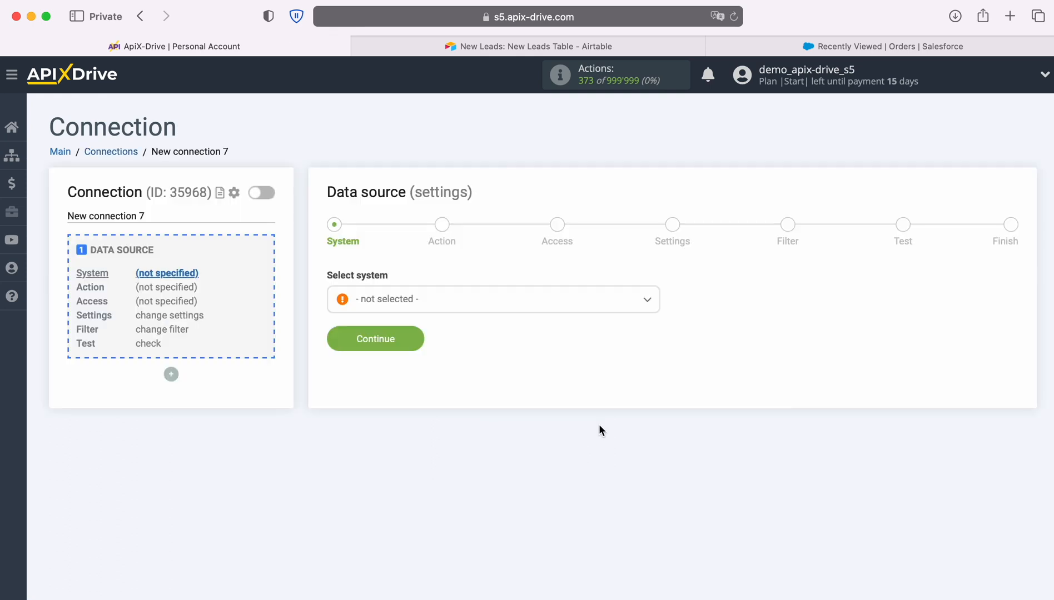
click(555, 304)
scroll(581, 426, down, 3)
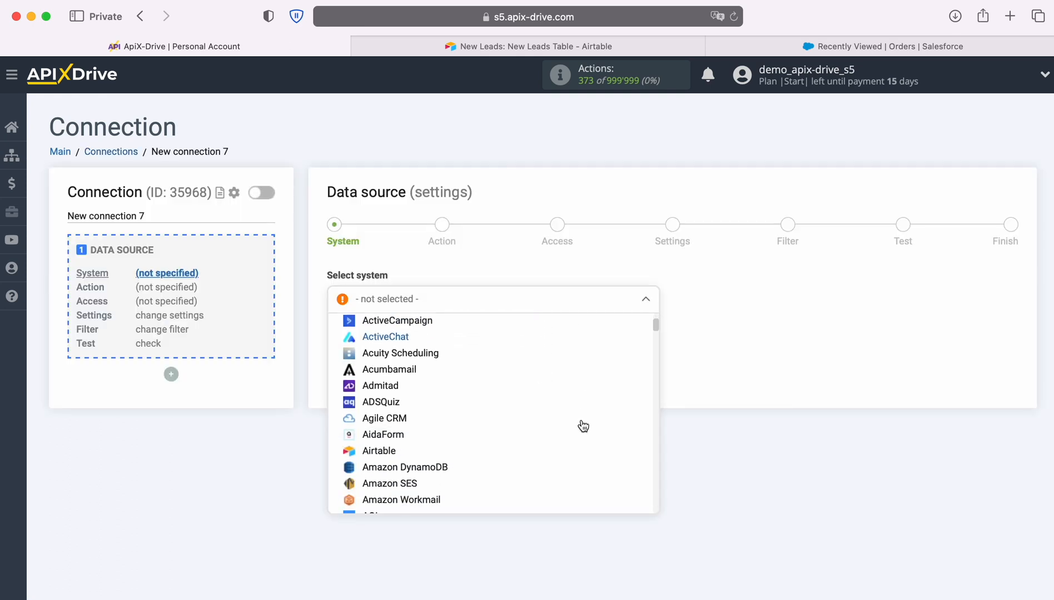
click(390, 429)
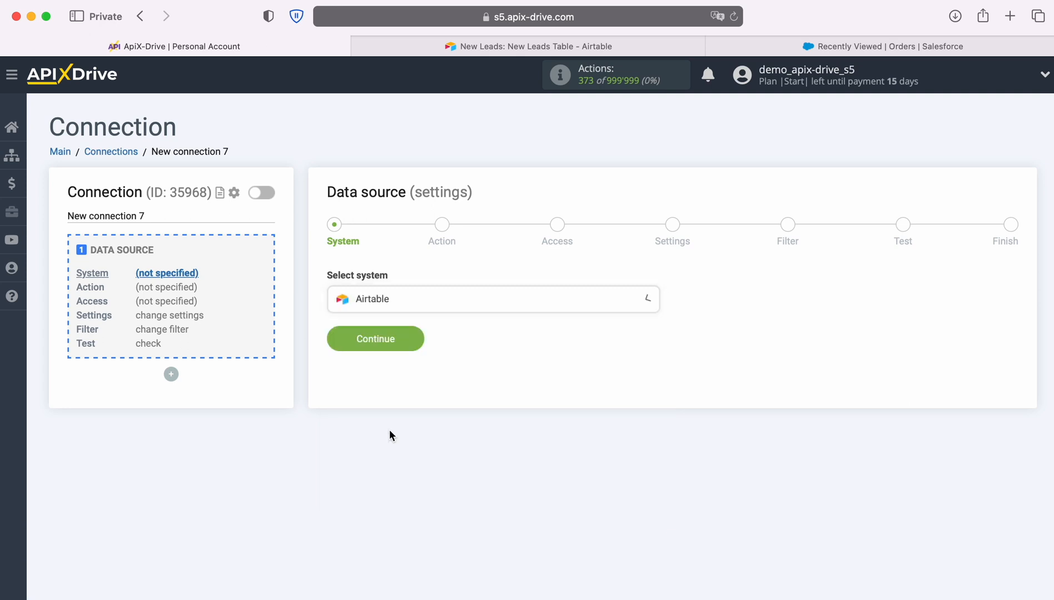
click(415, 336)
Step: Set the Airtable source action to Get ROWS (new) and continue to the access settings
click(487, 303)
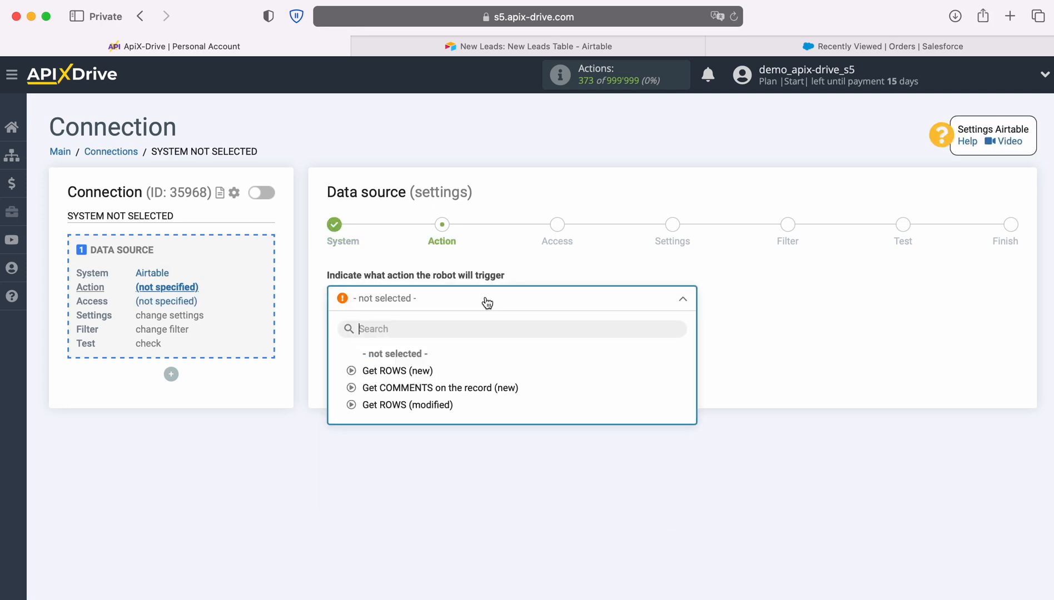
click(427, 371)
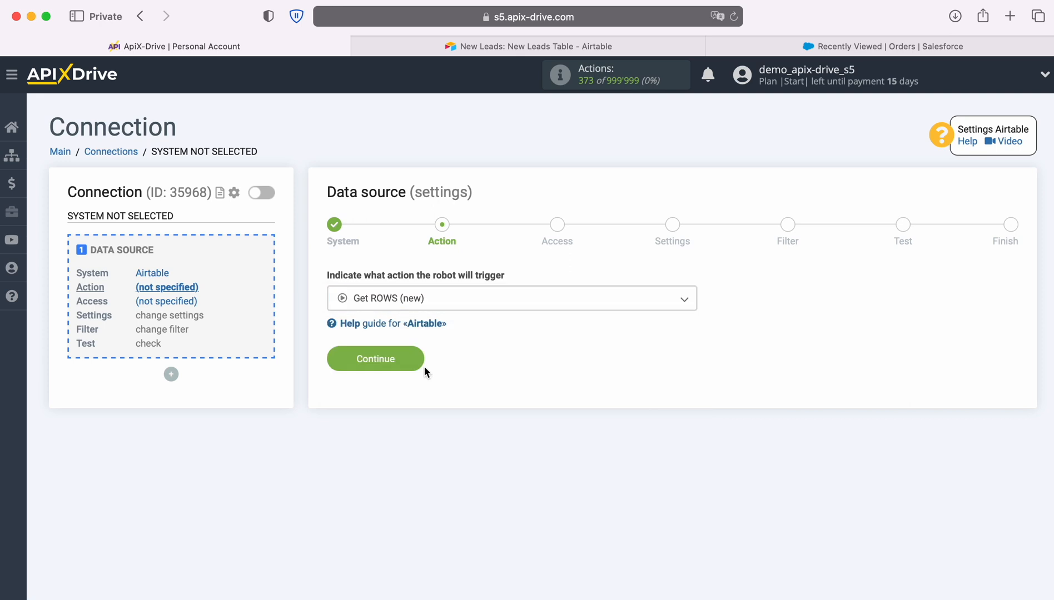
click(415, 359)
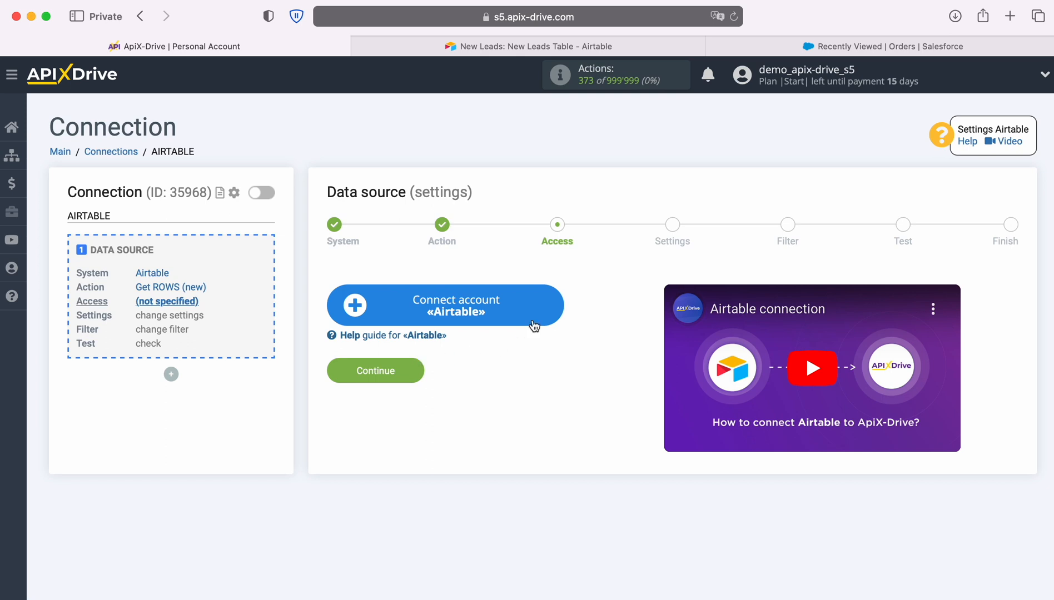
Step: Start connecting an Airtable account and sign in with the saved e-mail address and account password
click(552, 305)
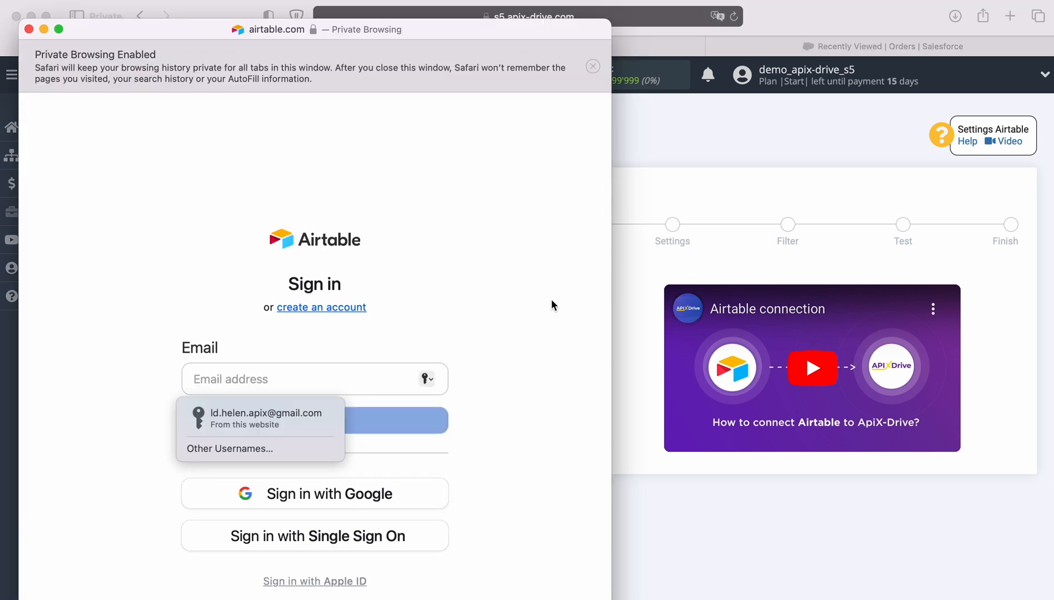
click(290, 421)
click(326, 422)
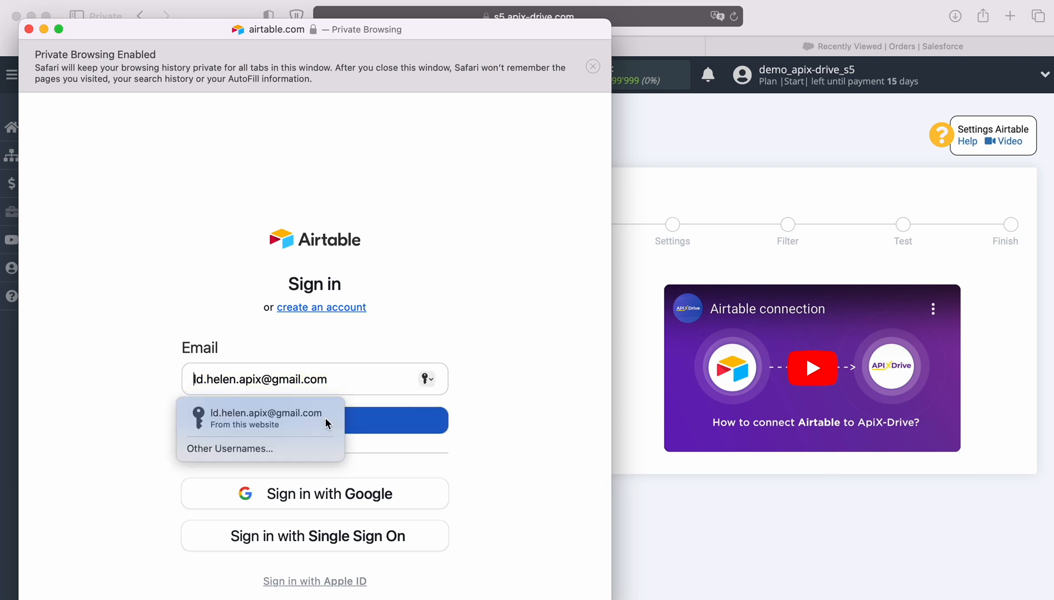
click(306, 442)
click(327, 487)
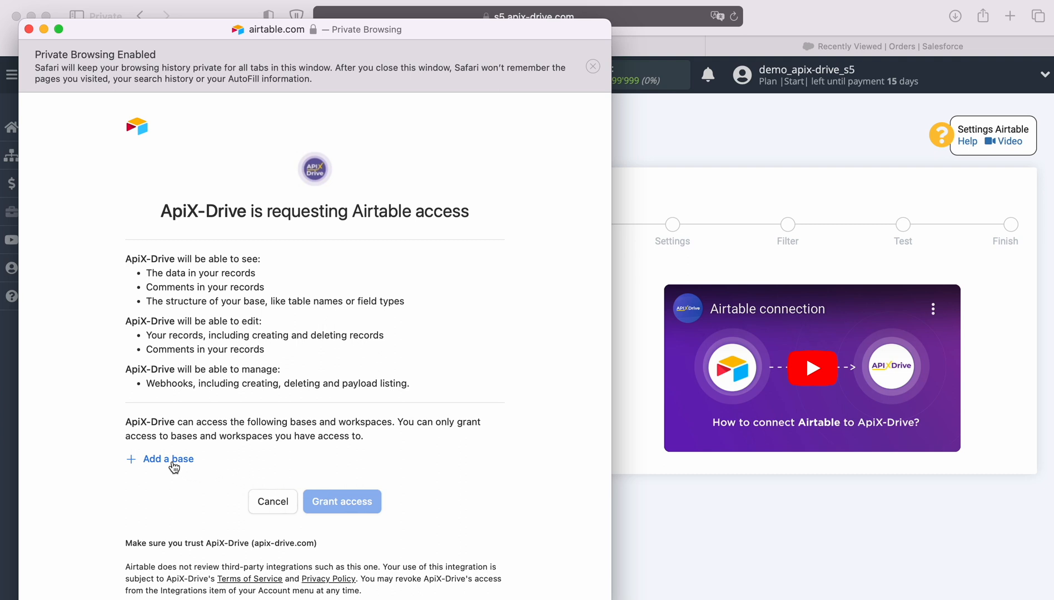
Step: Grant ApiX-Drive access to the New Leads and New Orders bases in Airtable
click(168, 459)
click(175, 434)
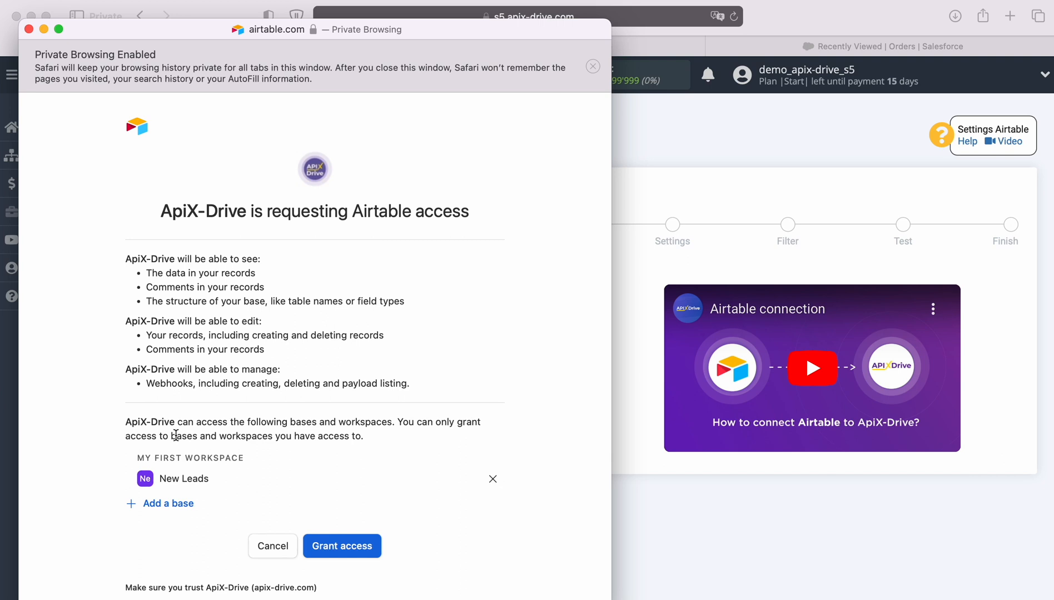
click(170, 502)
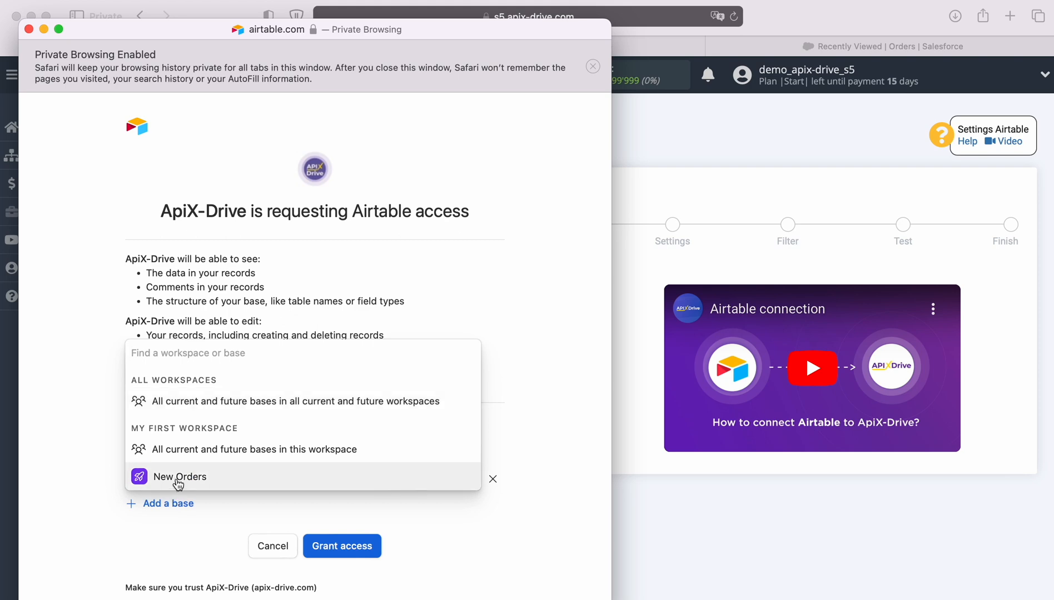
click(177, 481)
scroll(345, 512, down, 2)
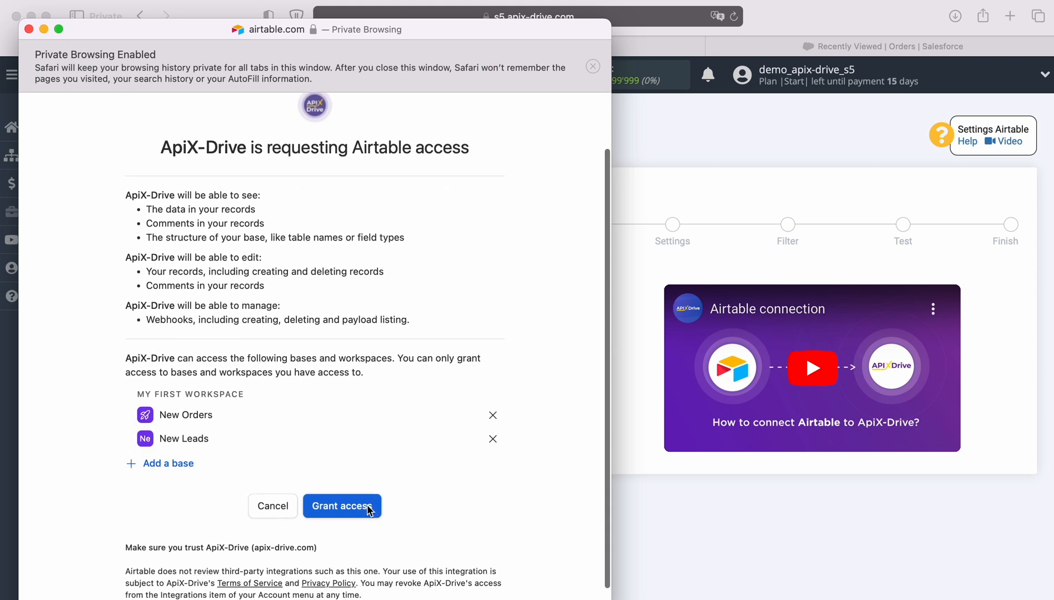
click(369, 508)
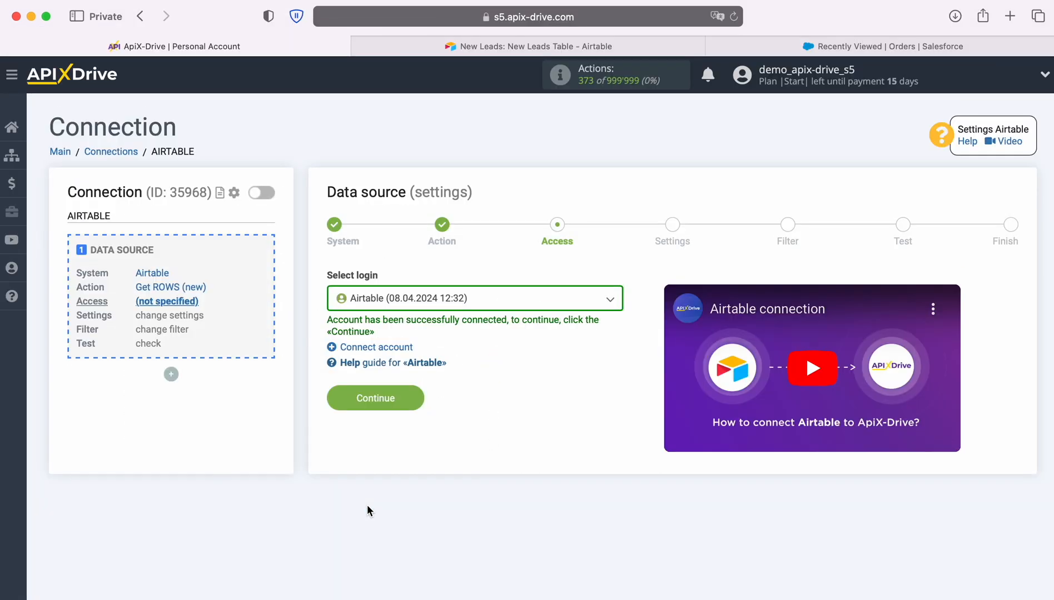
Step: Select the connected Airtable account as the source login and continue to the source settings
click(583, 303)
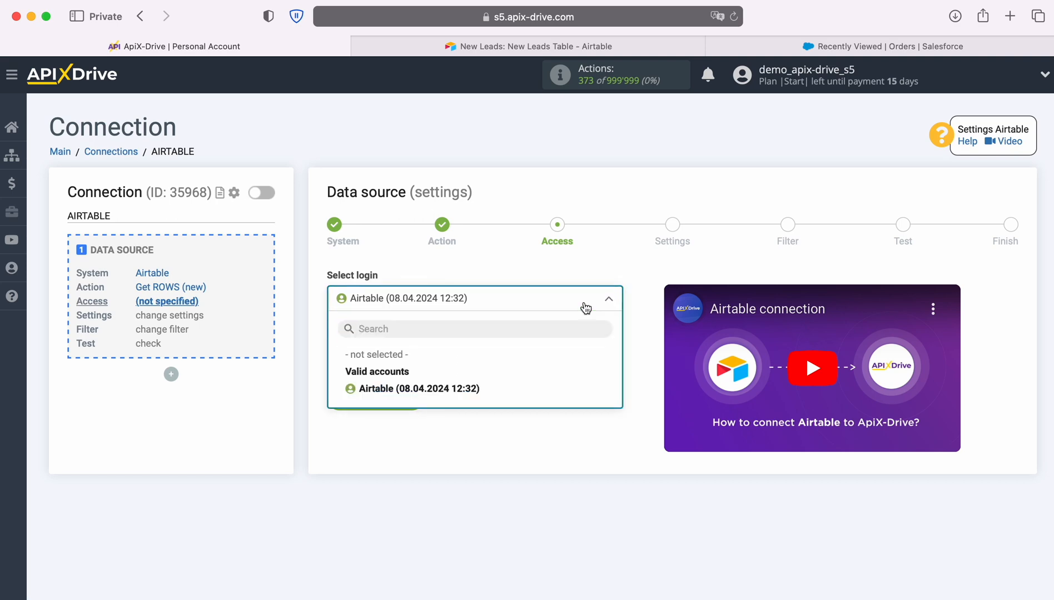
click(470, 389)
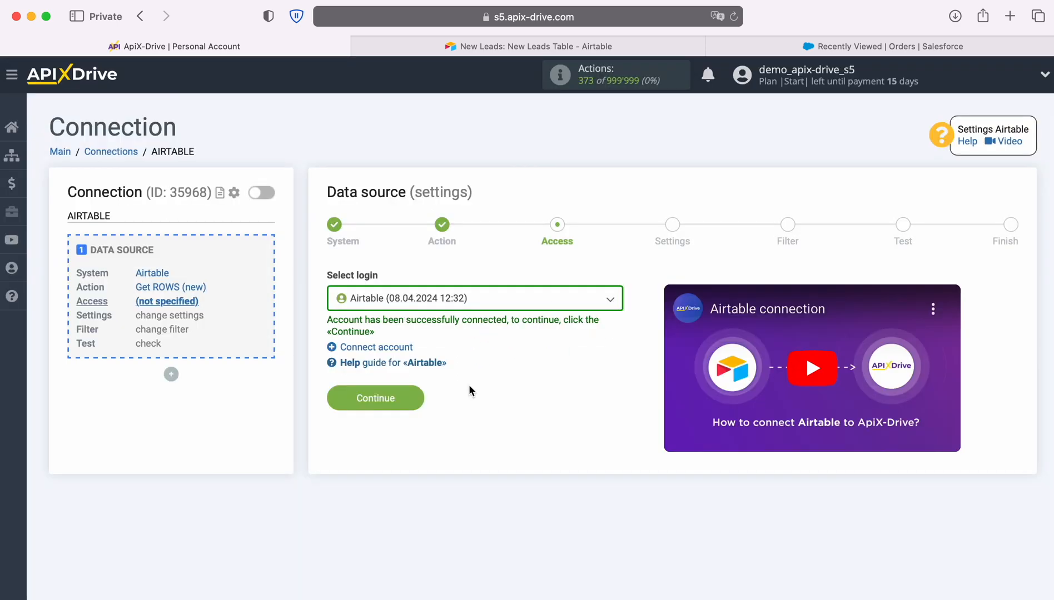
click(414, 392)
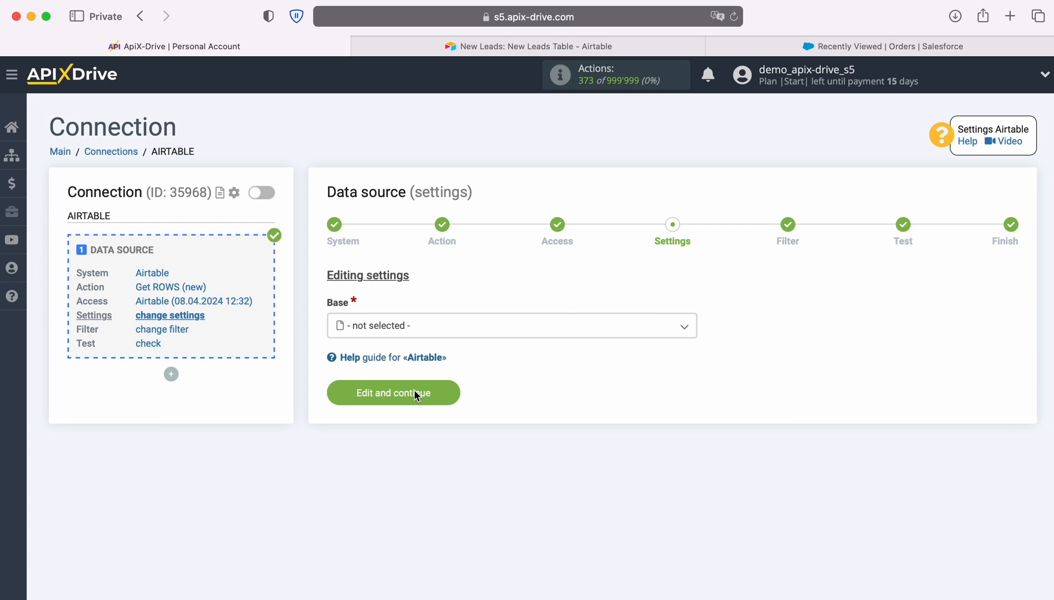
Step: Select the New Leads base and New Leads Table as the source, and open the choices for the Created time column
click(440, 329)
click(393, 423)
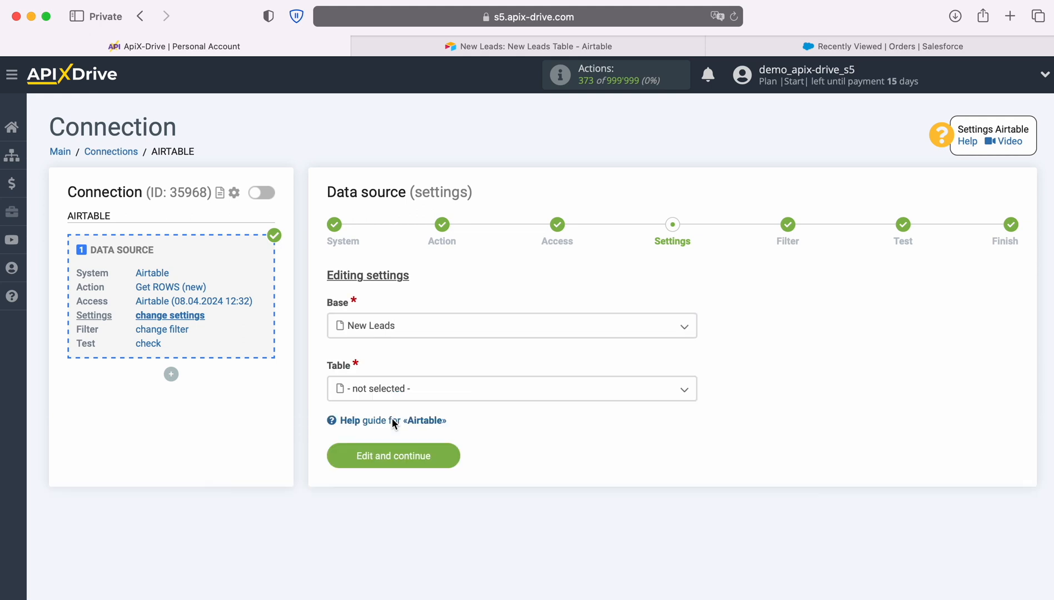
click(412, 396)
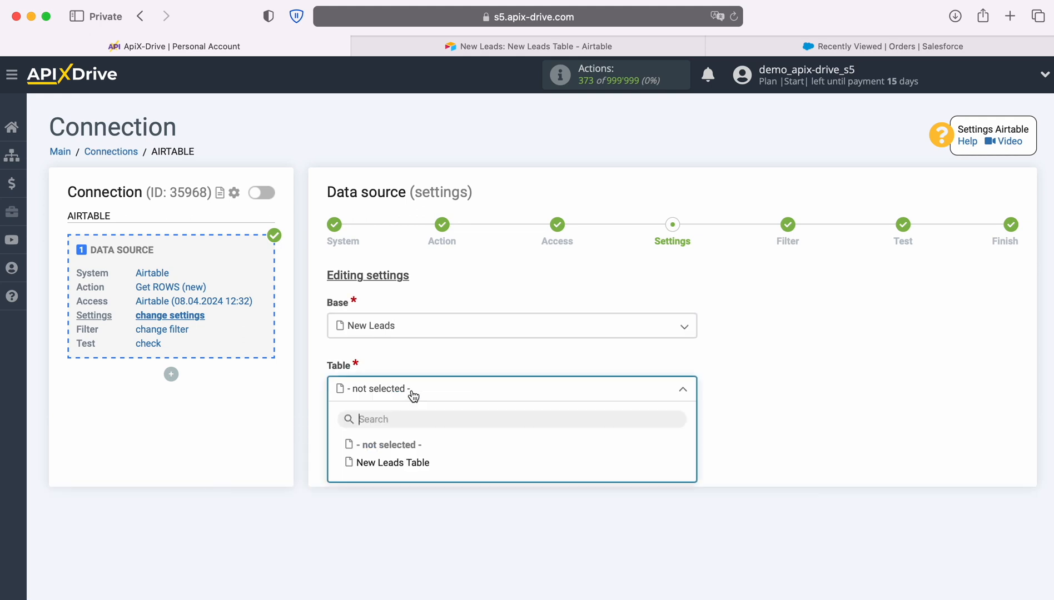
click(414, 460)
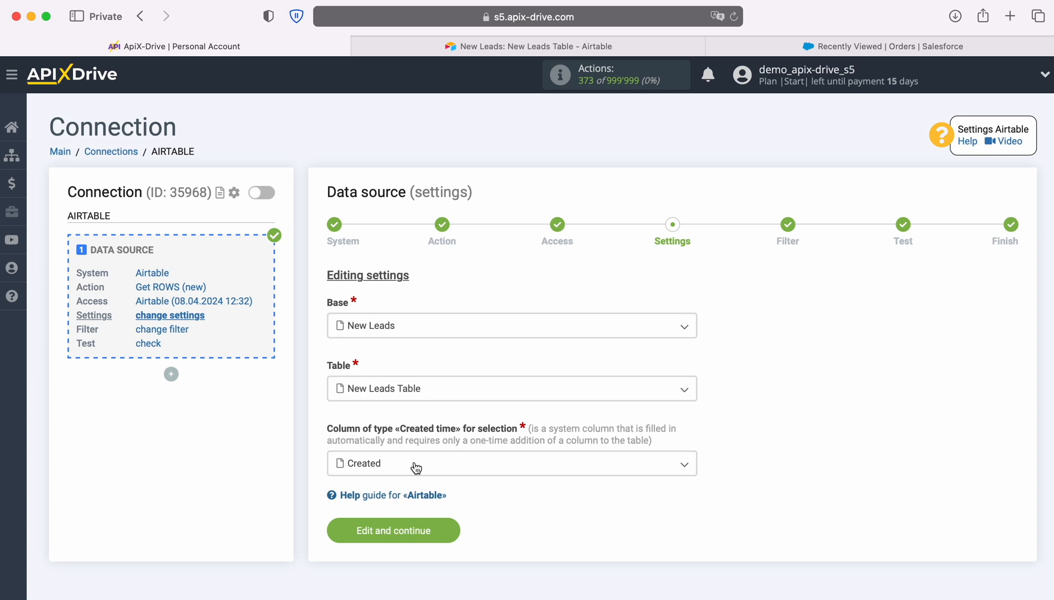
click(416, 469)
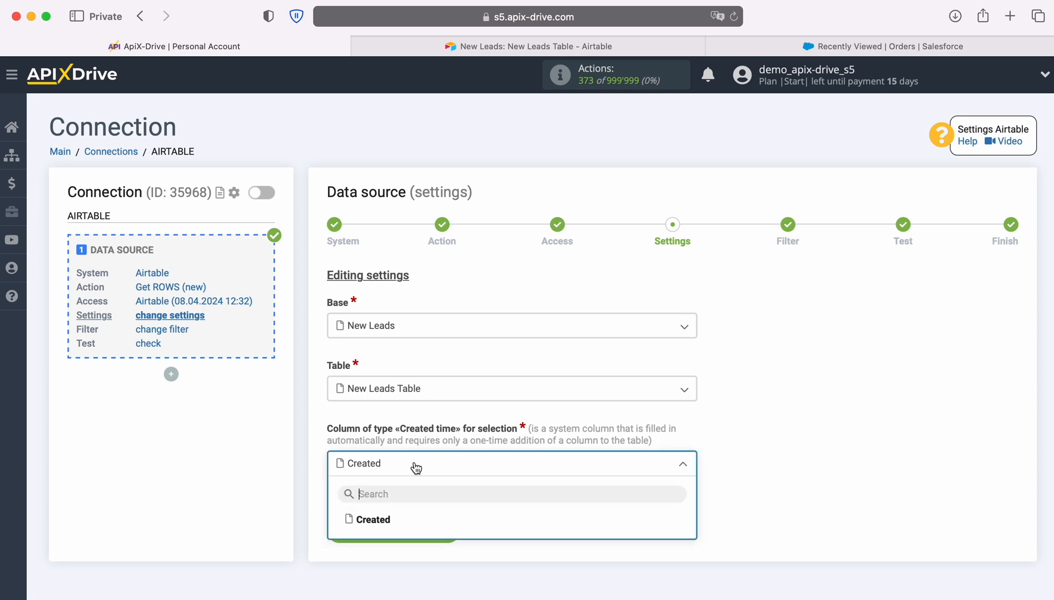
Step: Switch to the New Leads Table in Airtable and find the Created time type among the field types, without adding a field
click(458, 45)
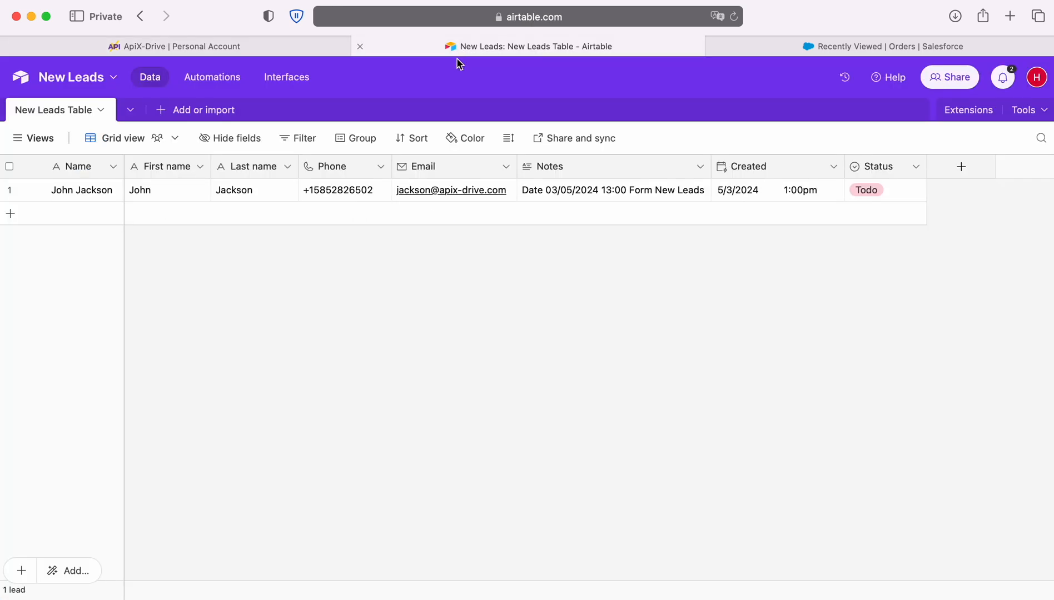
click(965, 175)
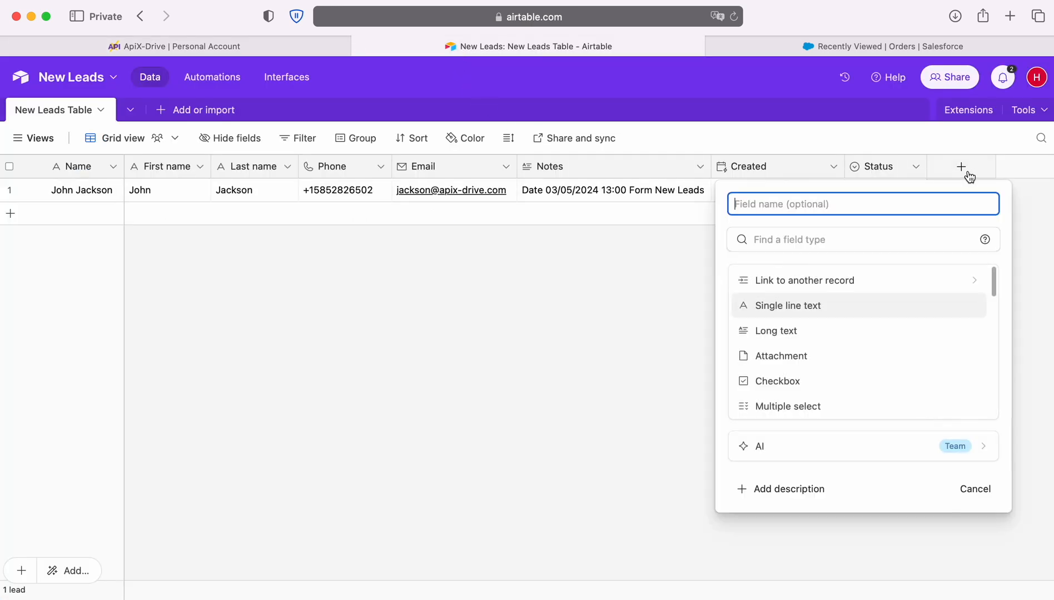
scroll(916, 389, down, 2)
scroll(916, 389, down, 5)
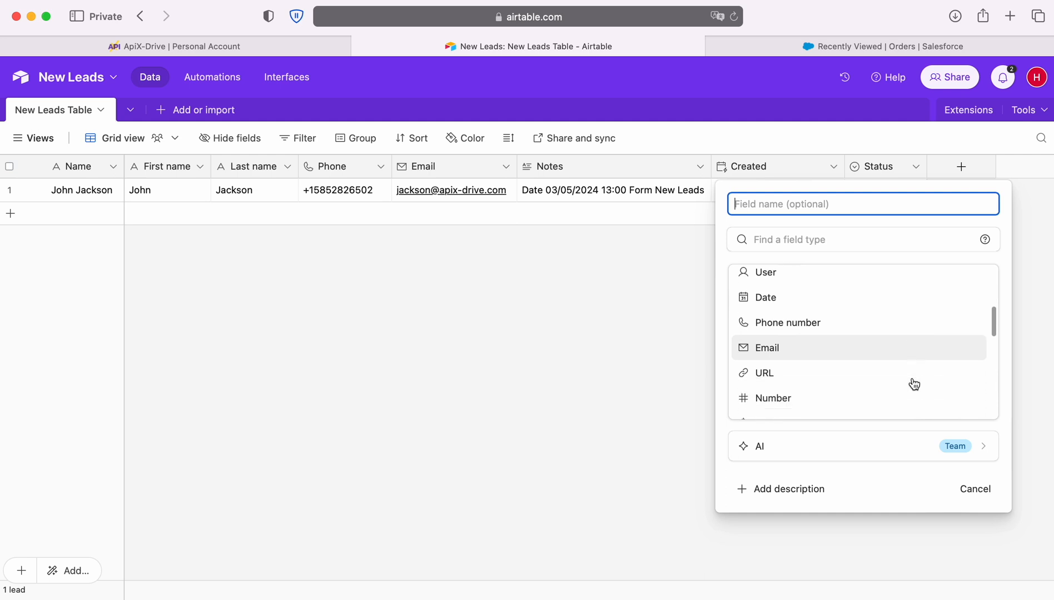
scroll(914, 383, down, 5)
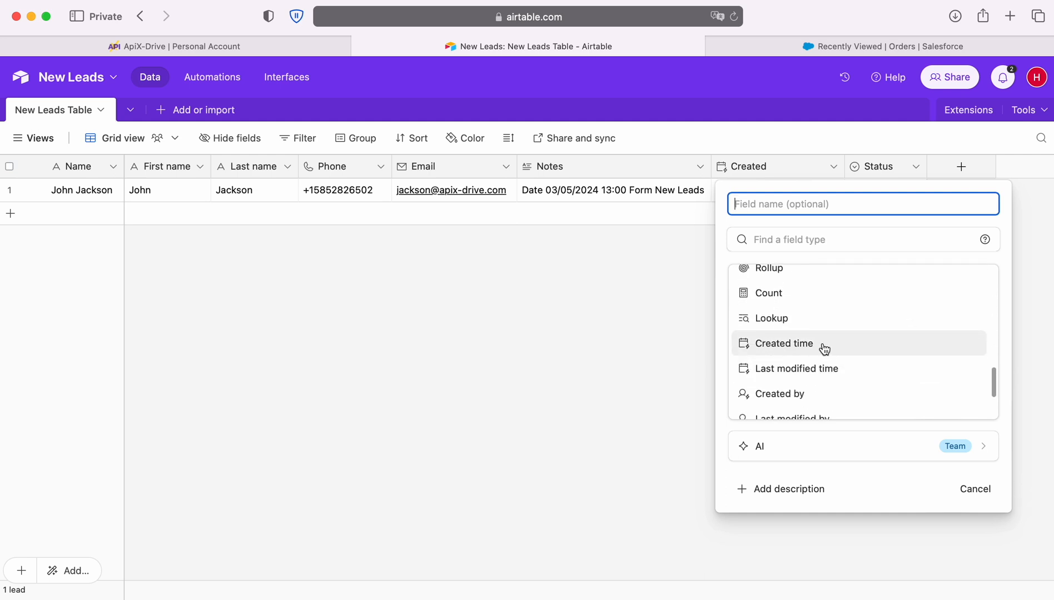
click(599, 347)
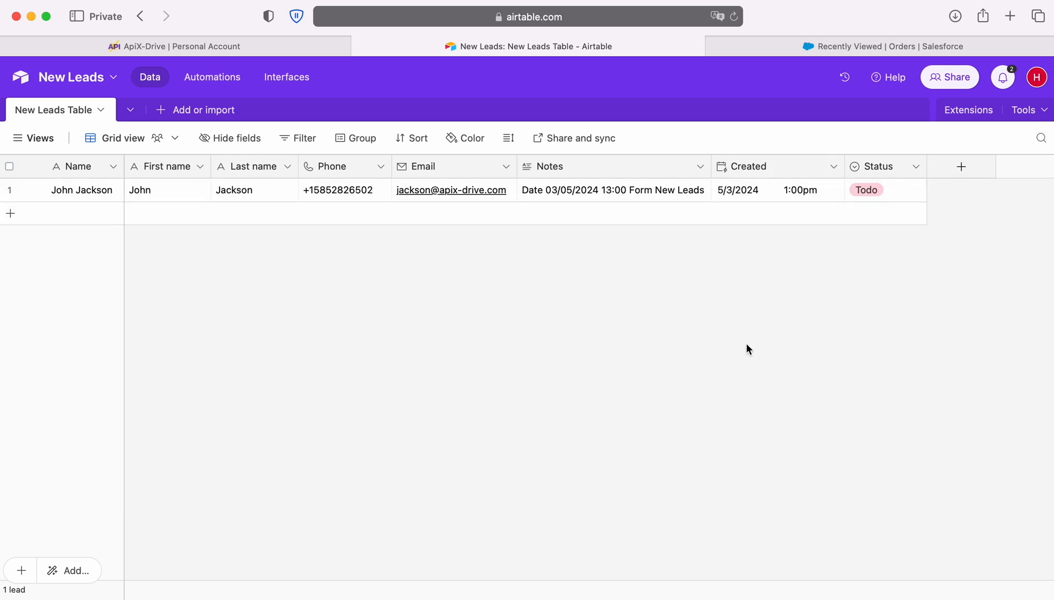
Step: Switch back to ApiX-Drive, choose Created as the Created time selection column, and save the source settings
click(119, 47)
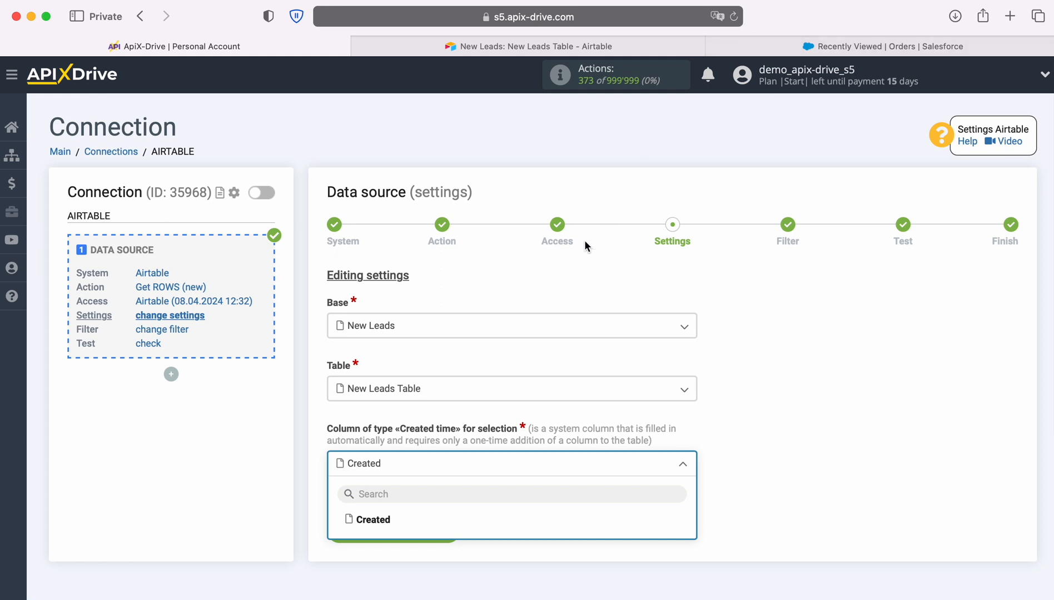
click(382, 523)
click(453, 529)
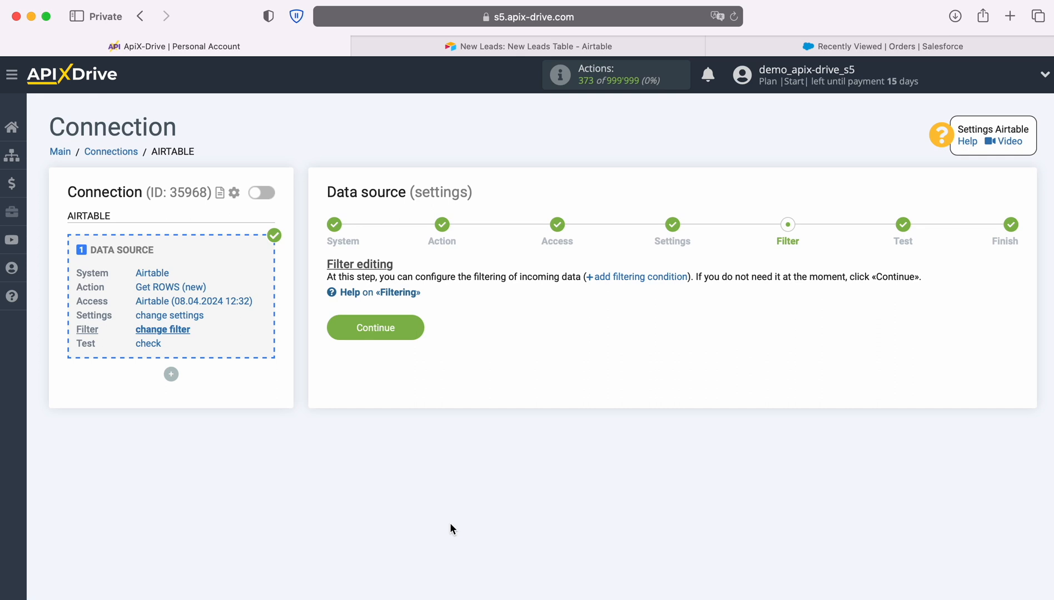
Step: Finish the data source setup without a filter, accepting the Airtable test data, and start configuring the data destination
click(419, 325)
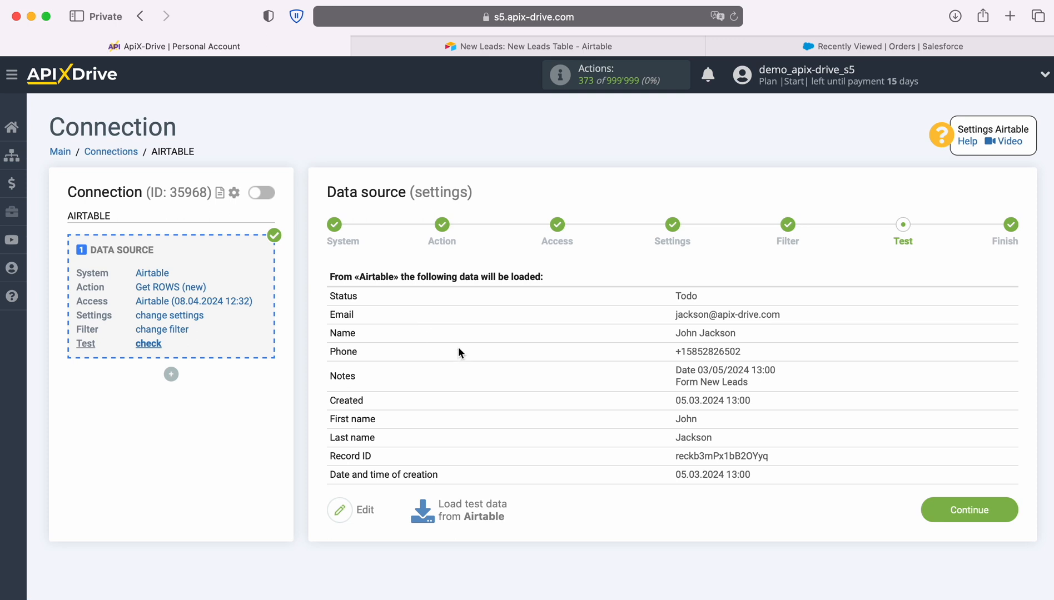
click(1009, 509)
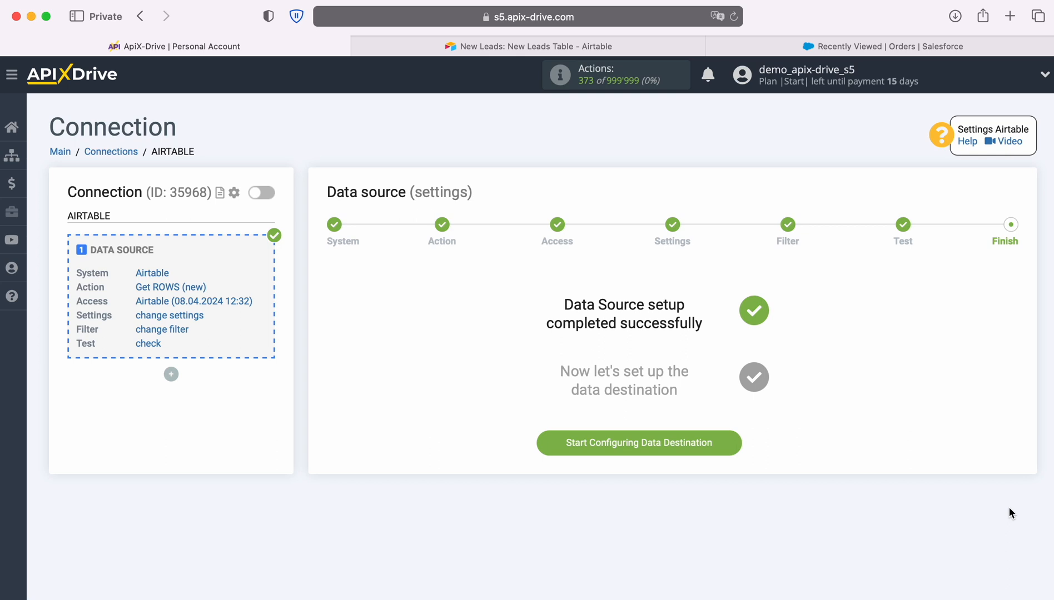
click(735, 439)
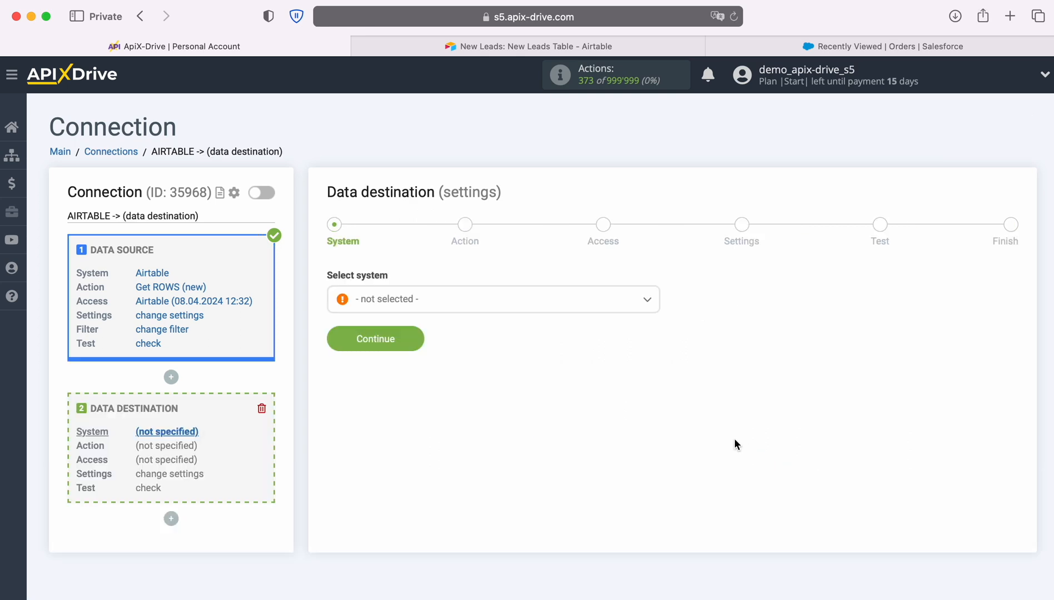
Step: Choose Salesforce CRM as the data destination system and continue to its action settings
click(567, 304)
scroll(612, 432, down, 2)
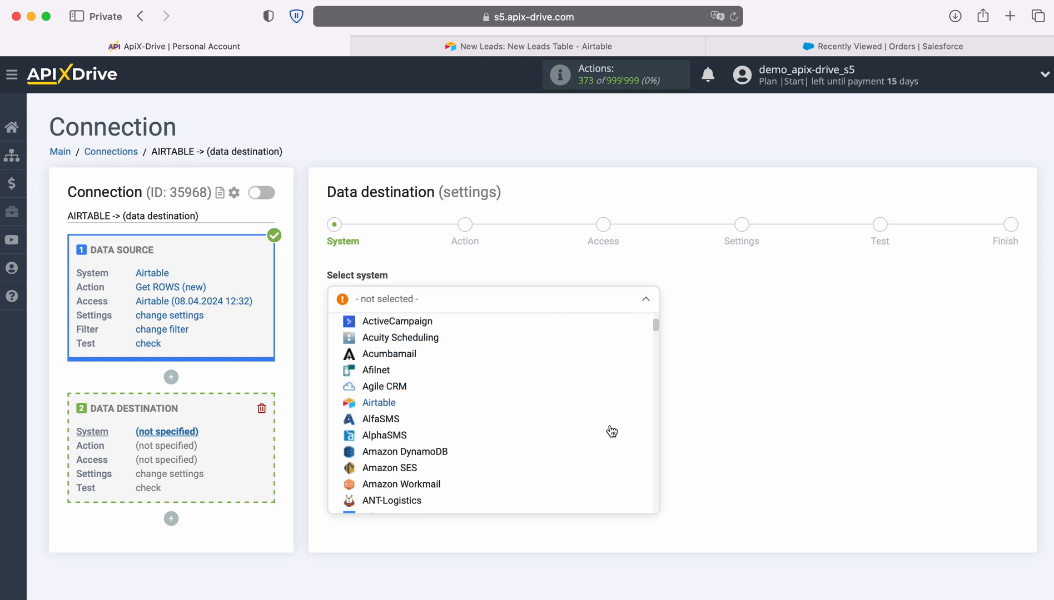
scroll(612, 431, down, 10)
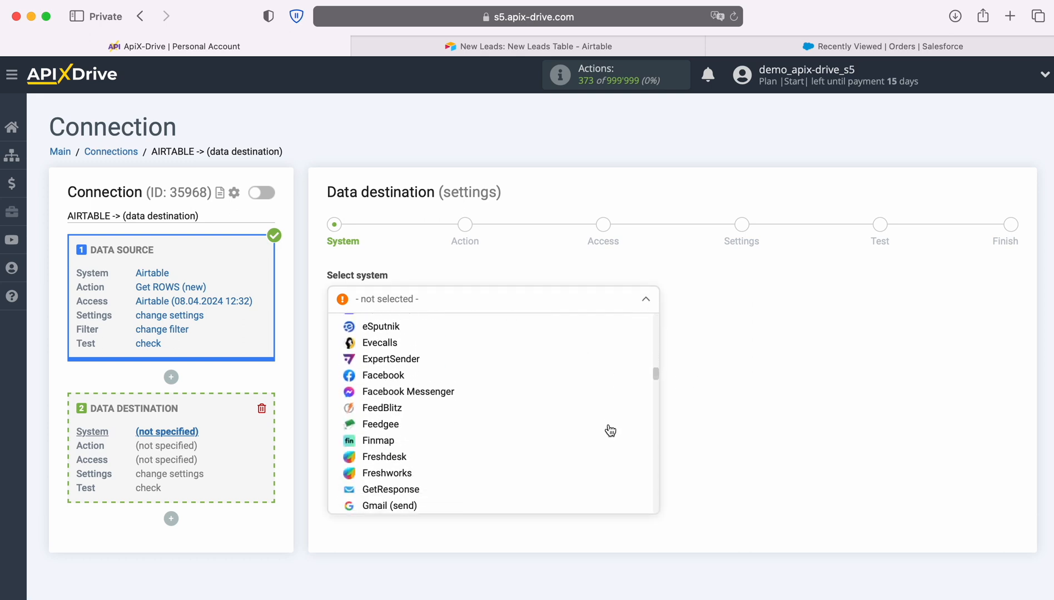
scroll(609, 431, down, 10)
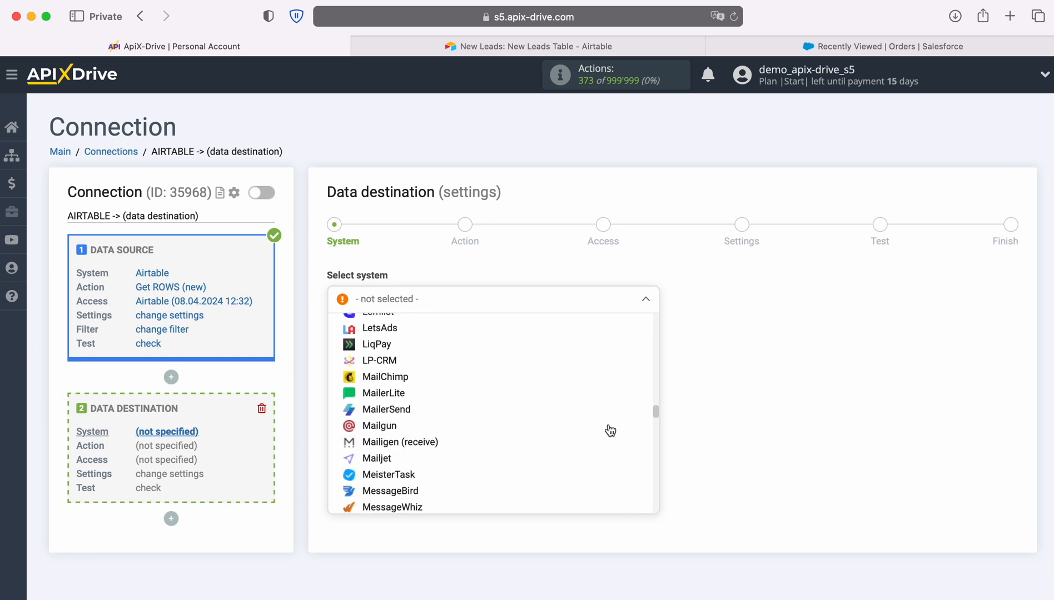
scroll(610, 431, down, 10)
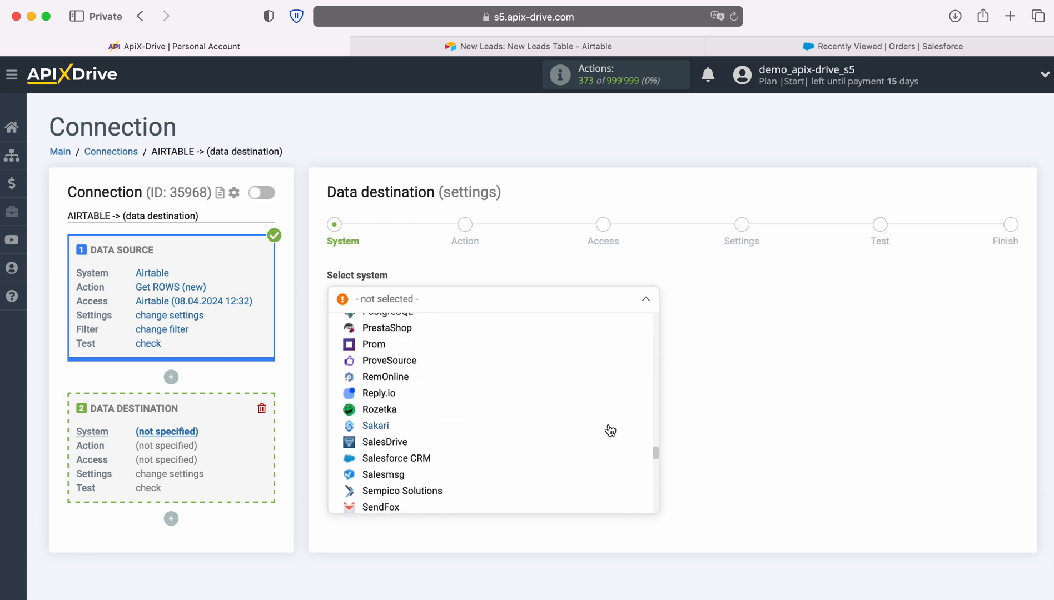
scroll(610, 430, down, 1)
click(410, 436)
click(414, 345)
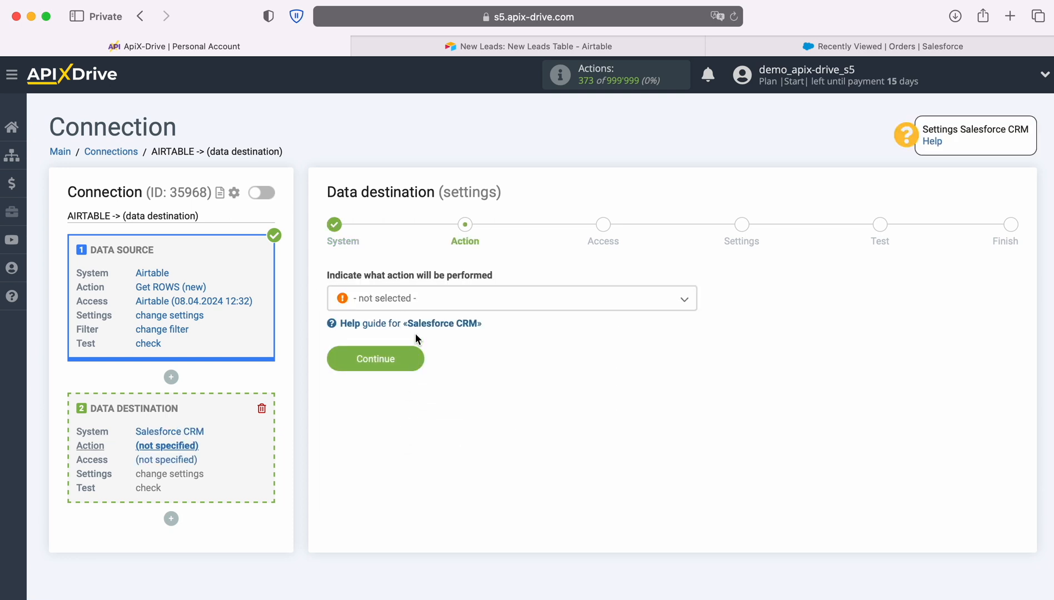
Step: Set the Salesforce CRM destination action to Create ORDER and continue to the access settings
click(545, 300)
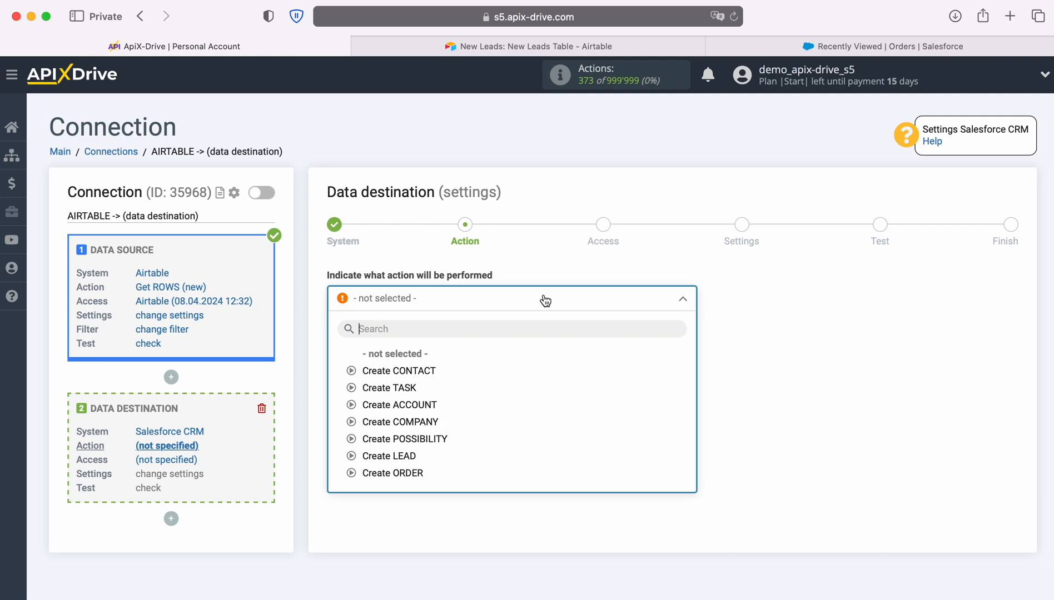
click(411, 471)
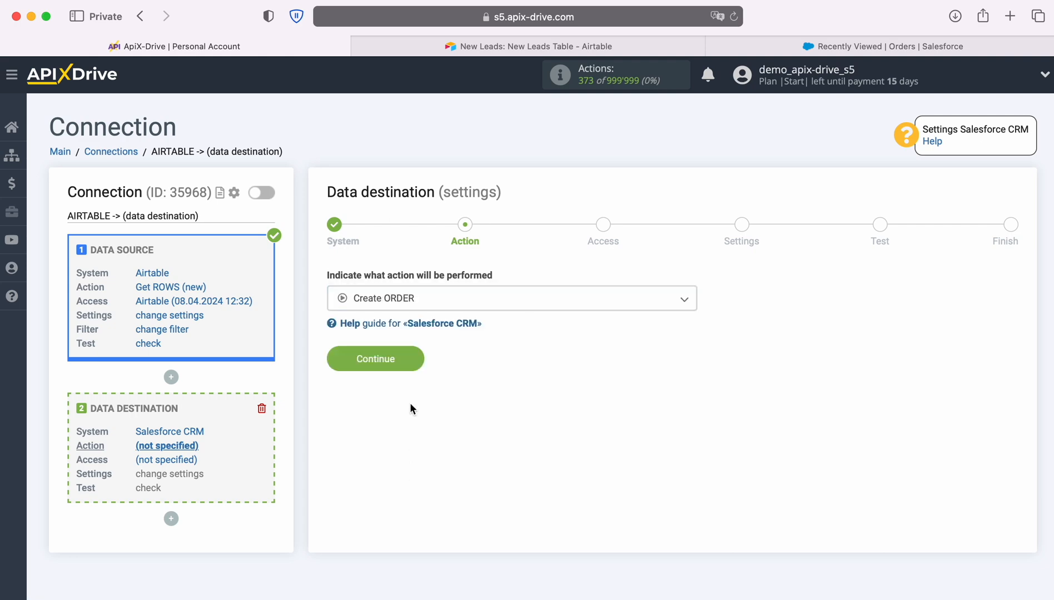
click(413, 359)
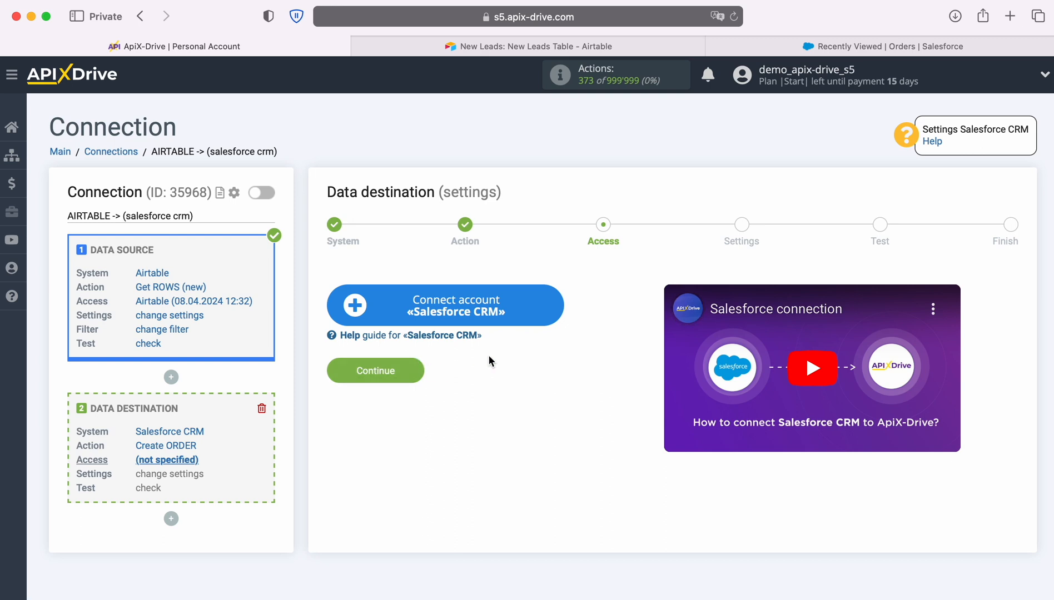
Step: Connect a Salesforce CRM account by entering the account's username and password and logging in
click(556, 306)
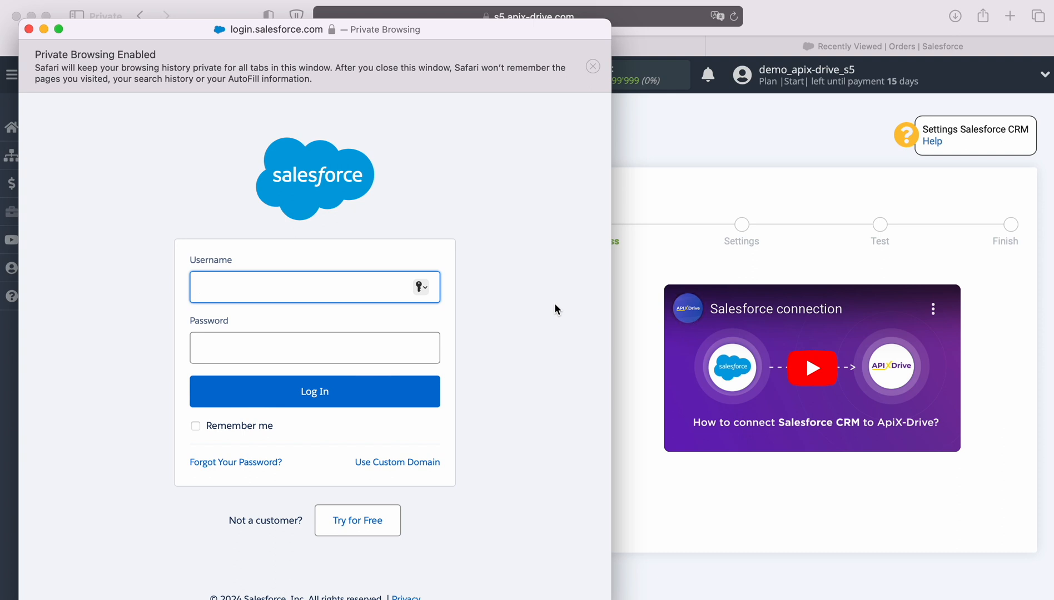
right_click(241, 284)
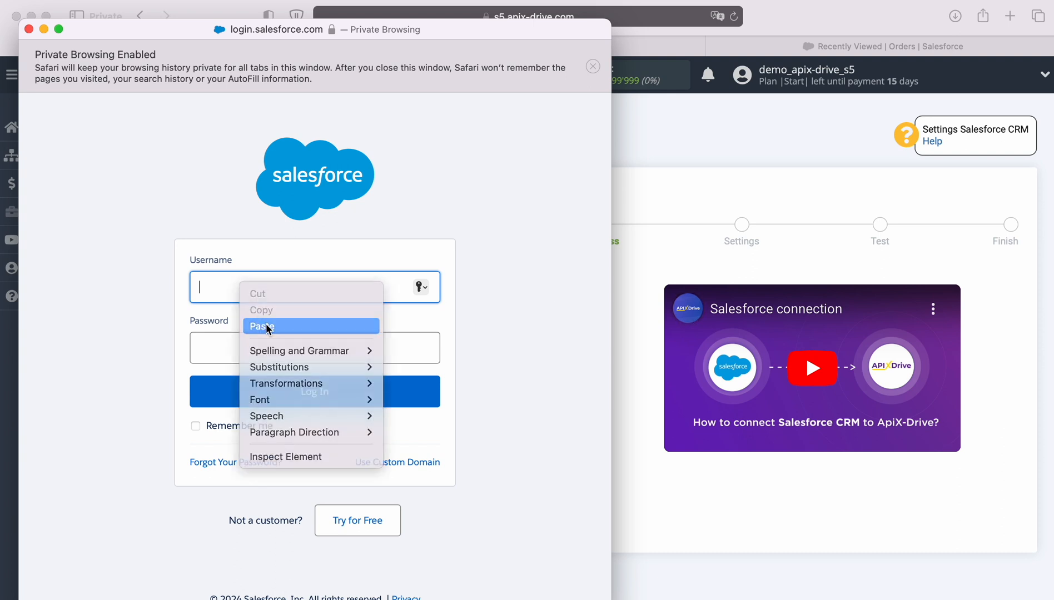
click(261, 326)
click(266, 345)
text(********)
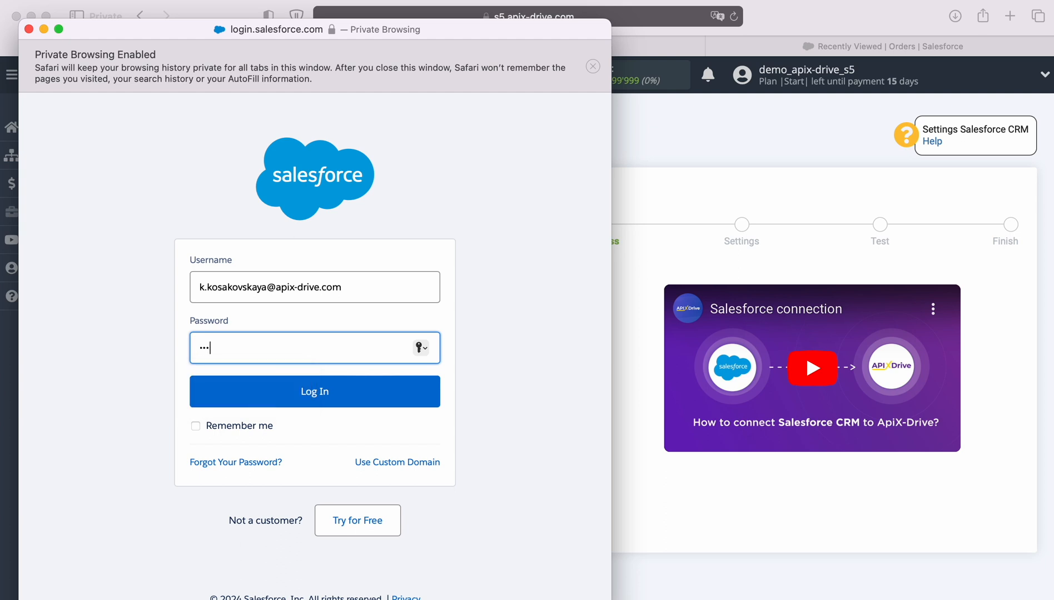
text(****)
click(312, 393)
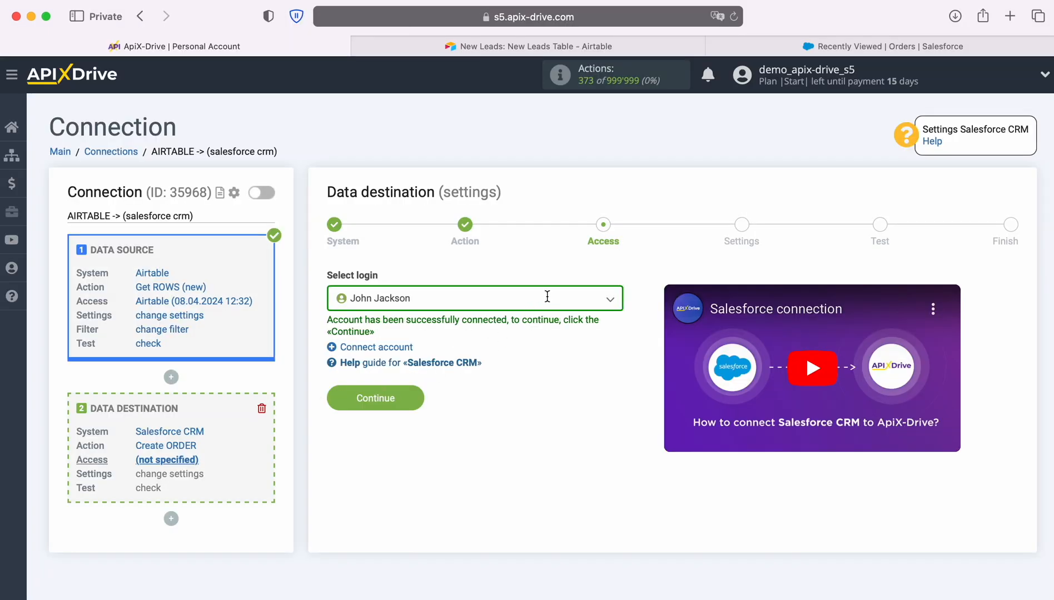
Step: Select the newly connected Salesforce CRM account as the destination login and continue to the field settings
click(547, 301)
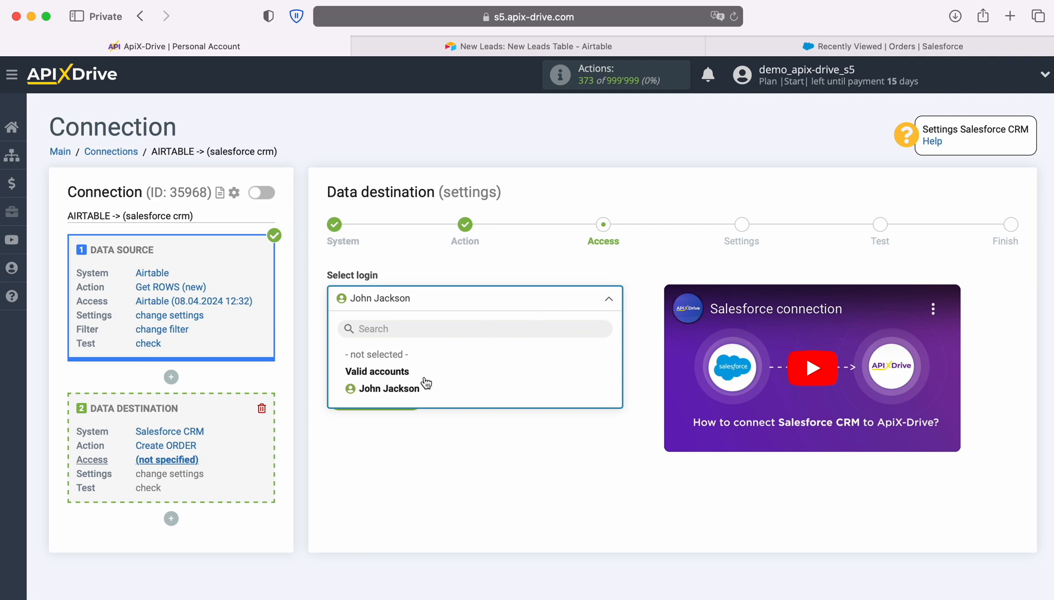
click(421, 388)
click(417, 393)
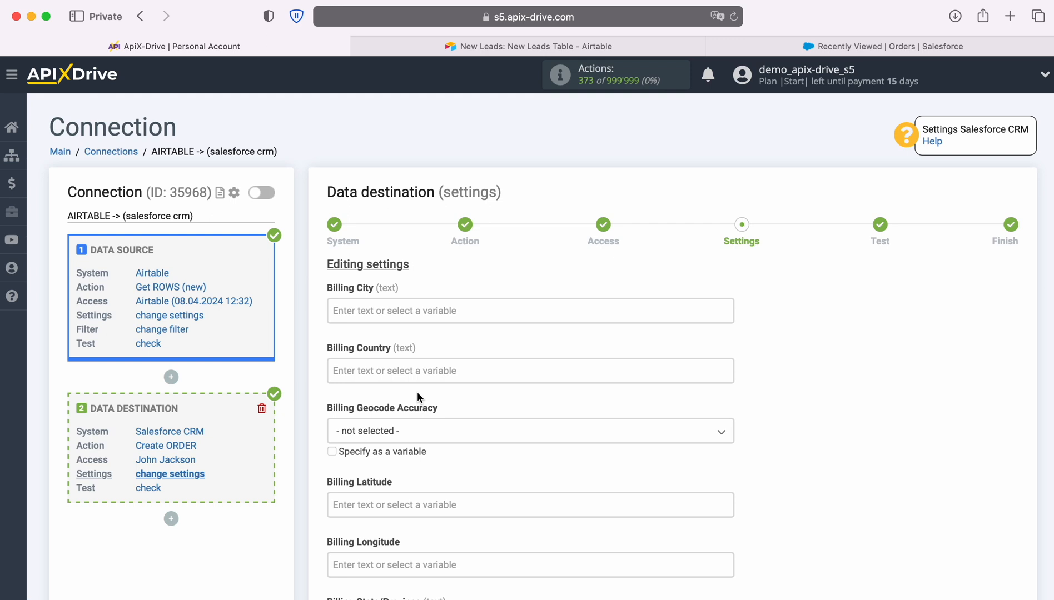
Step: Start the order Description with the label "Date" in front of the Airtable Created variable
scroll(417, 394, down, 6)
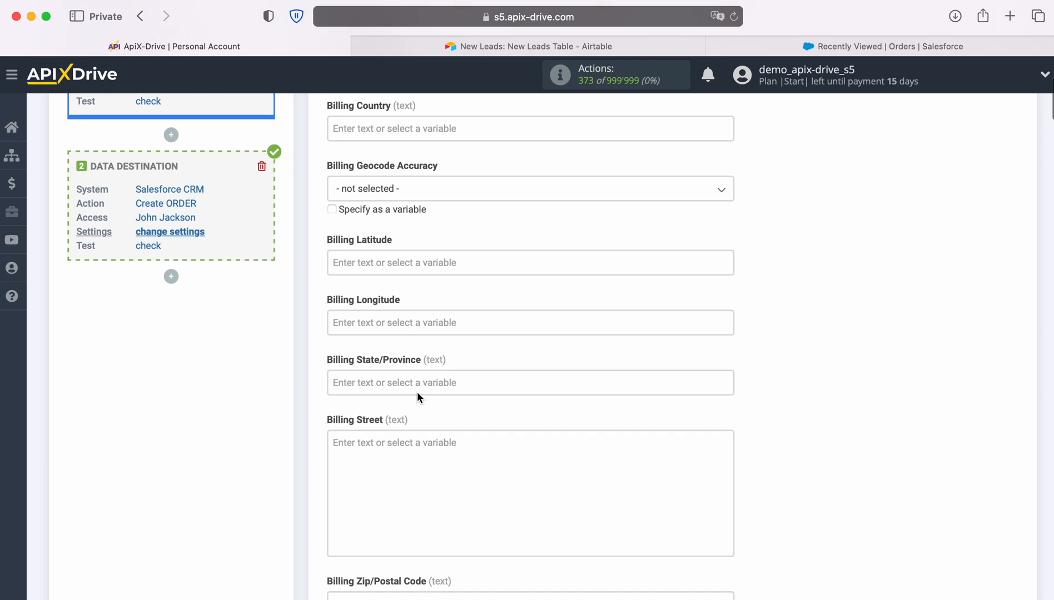
scroll(416, 396, down, 7)
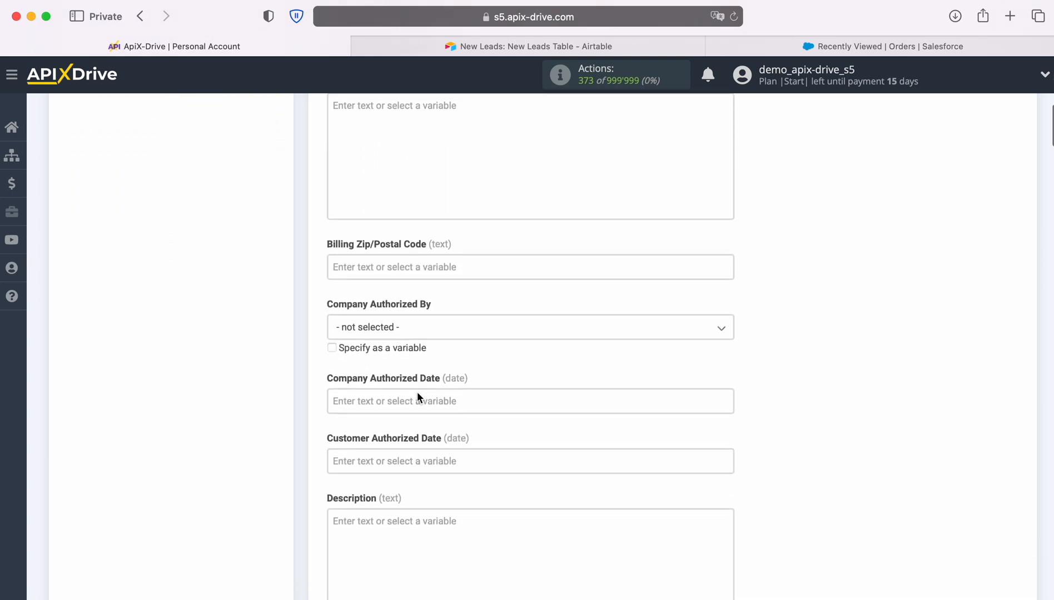
scroll(417, 396, down, 2)
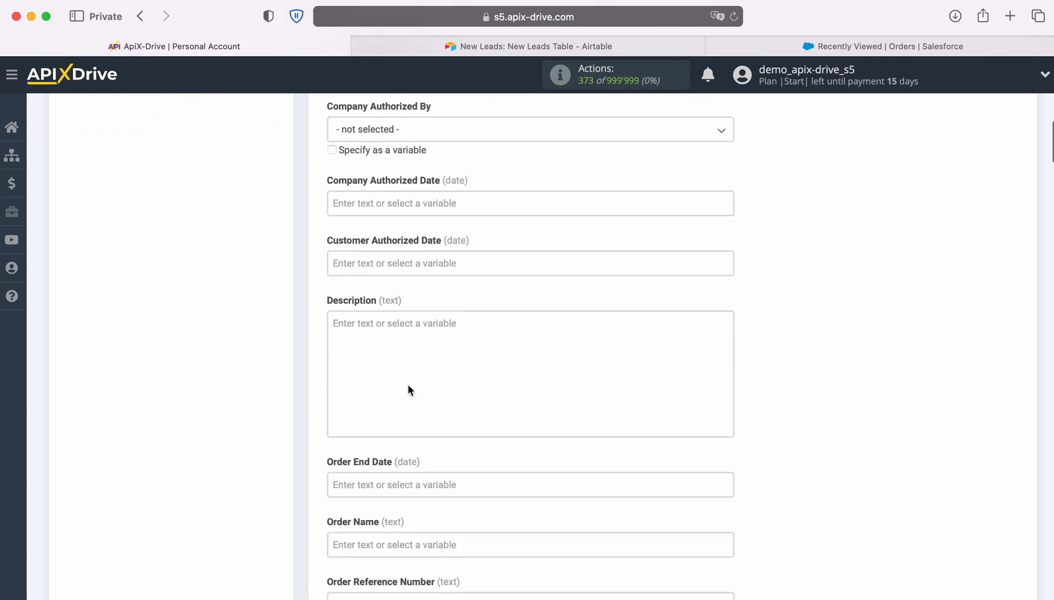
click(390, 330)
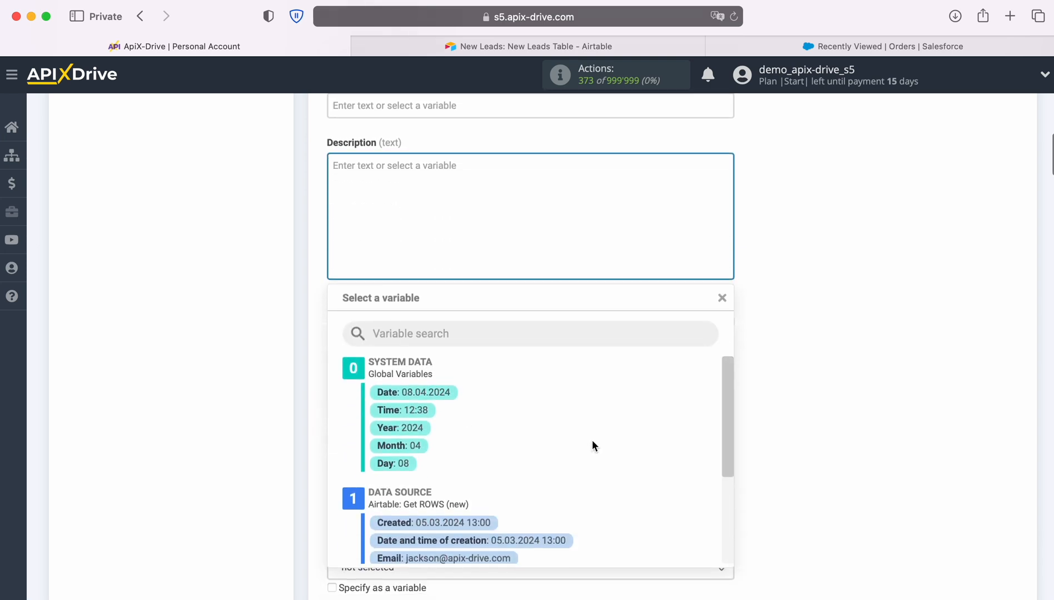
scroll(591, 440, down, 1)
click(496, 481)
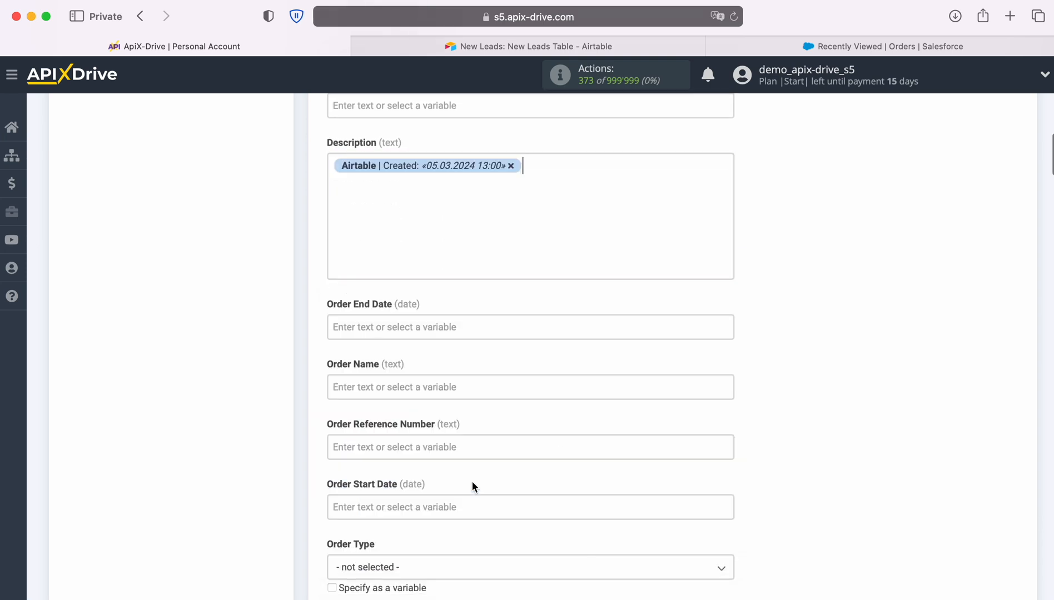
click(332, 167)
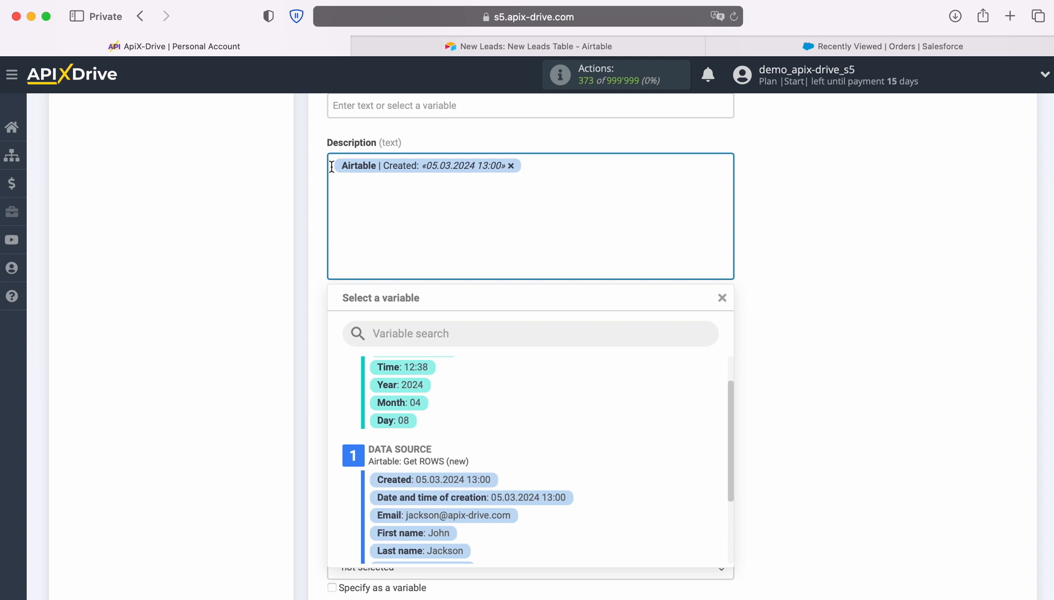
text(Date)
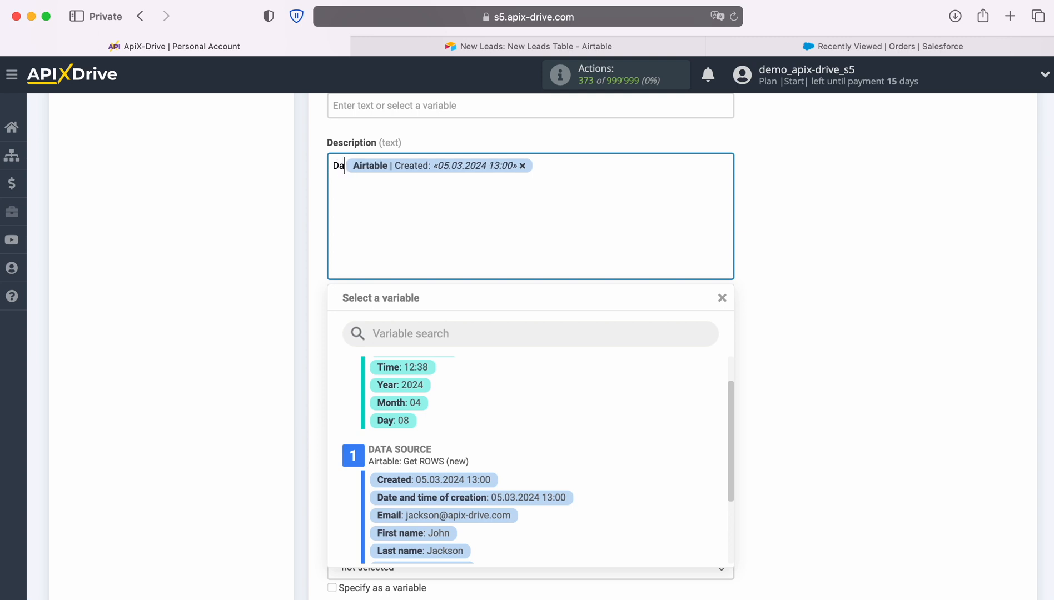
Step: Add "Name" and "Email" lines to the Description, each followed by its matching Airtable variable
click(566, 169)
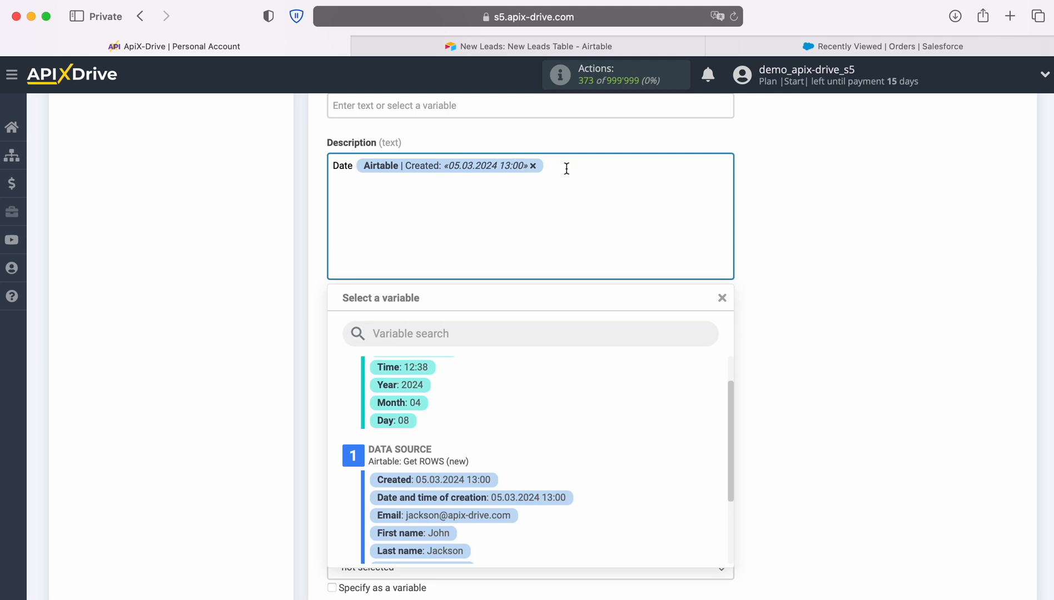
key(Return)
text(Name)
scroll(573, 425, down, 3)
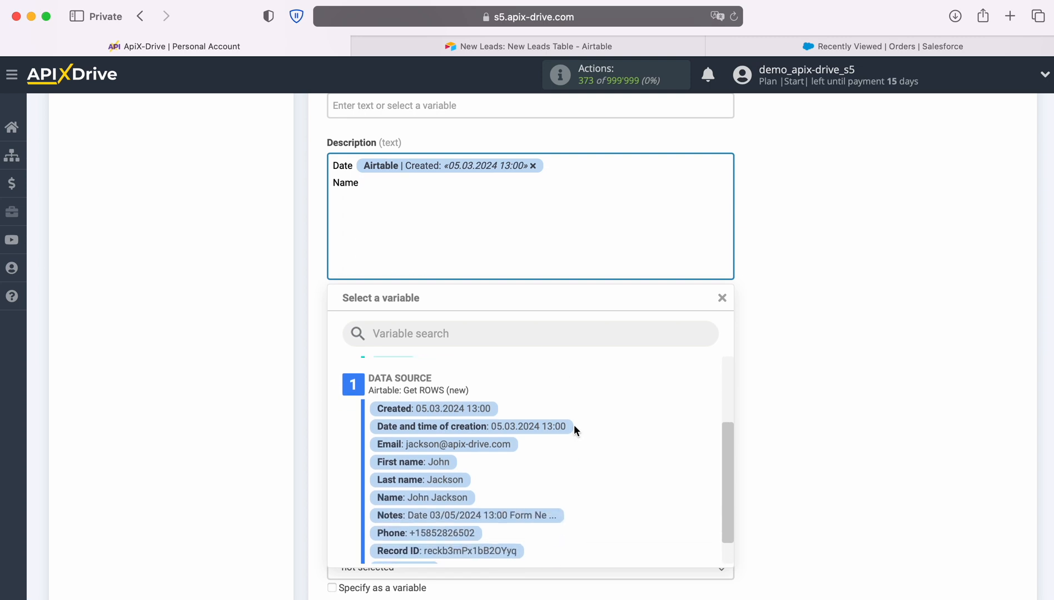
click(443, 498)
text(Email)
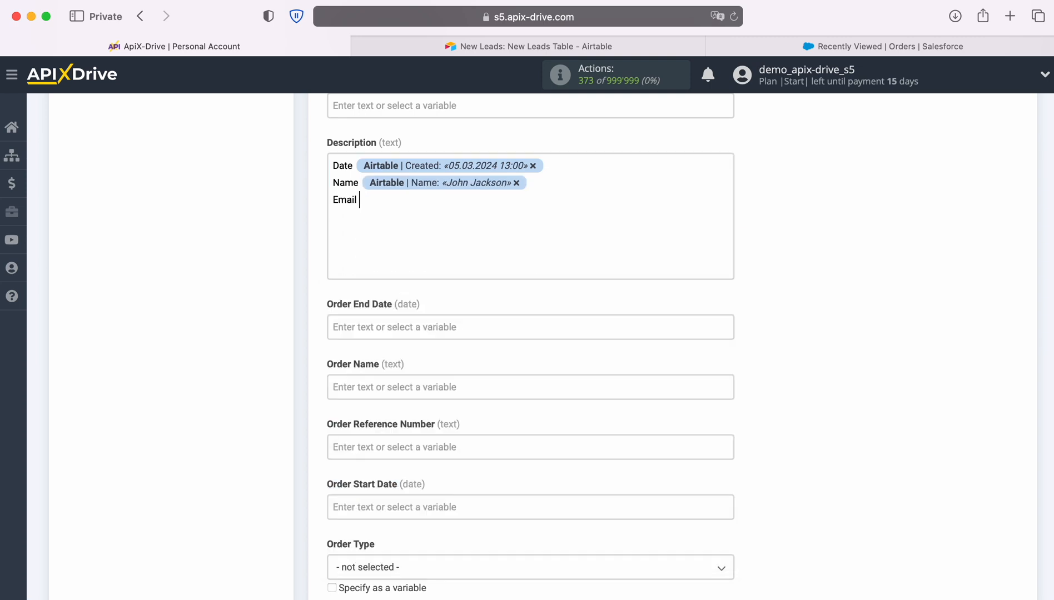
click(425, 218)
click(463, 444)
Step: Add a "Phone" line with the Airtable Phone variable and a "Note" line with the Airtable Notes variable to the Description
key(Return)
text(Phone)
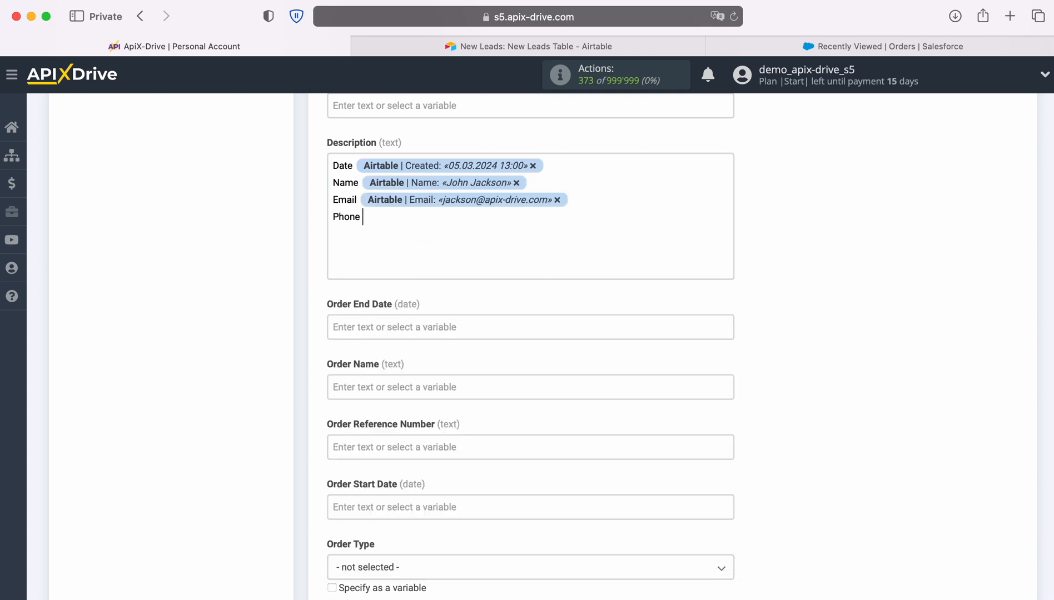
click(402, 227)
click(467, 532)
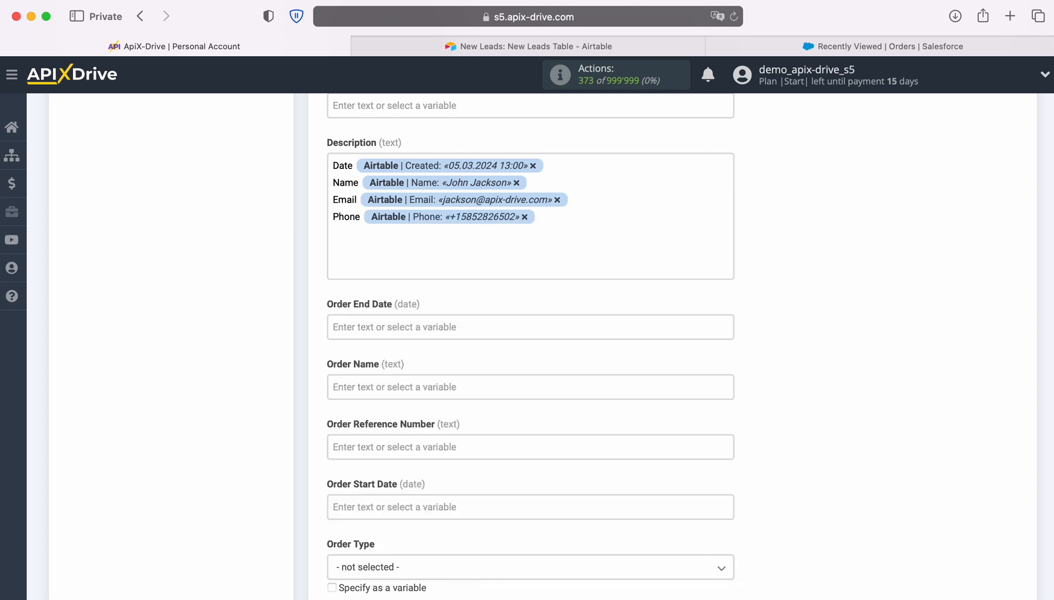
key(Return)
text(Note)
click(410, 252)
scroll(626, 426, down, 2)
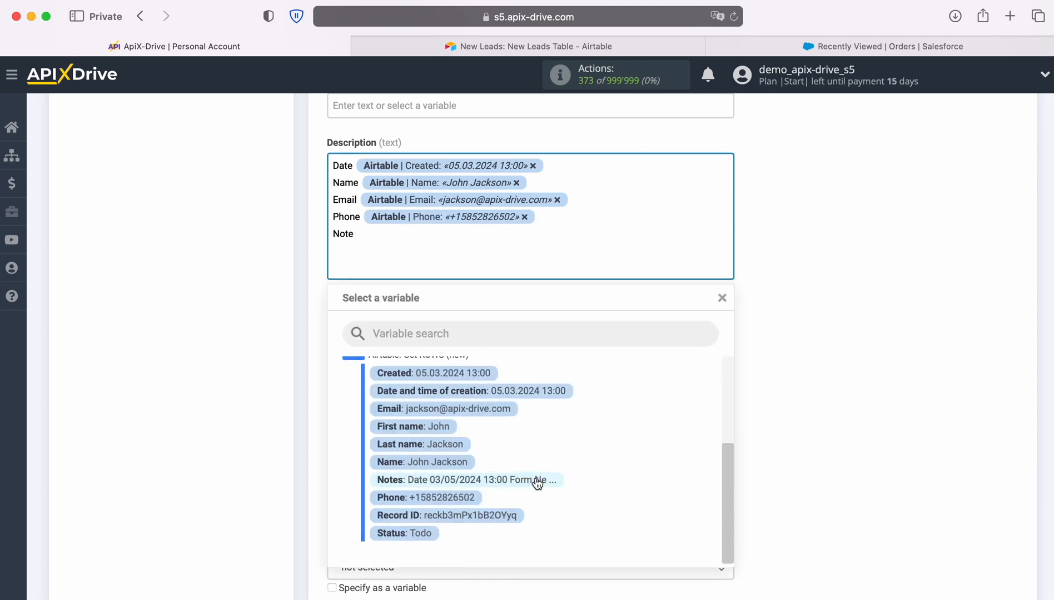
click(539, 481)
Step: Set Order End Date to the system Date variable and Order Name to "New Row from AirTable" followed by the Airtable Name variable
click(470, 328)
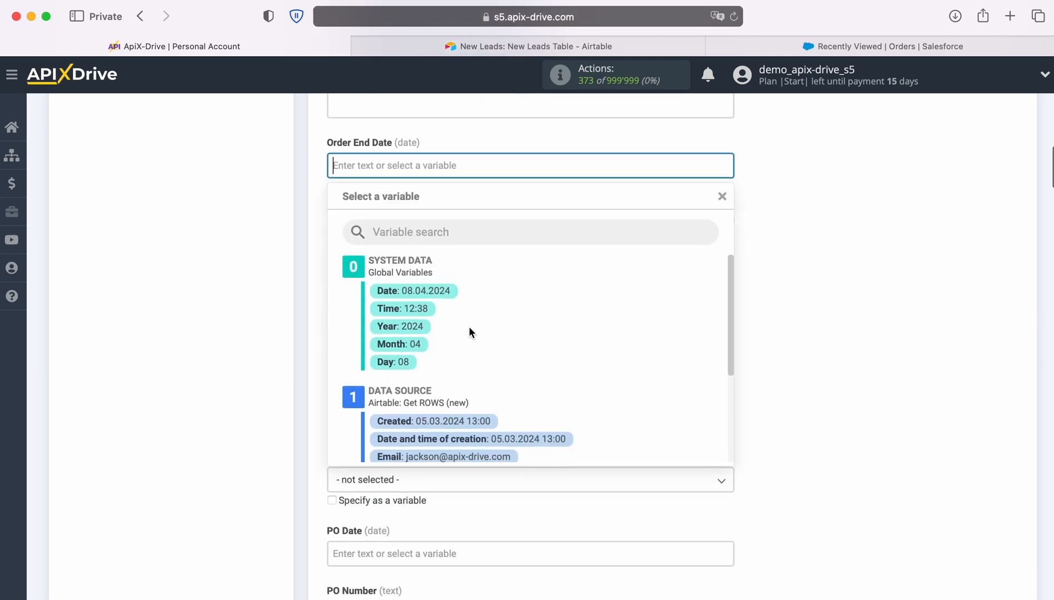
click(439, 292)
click(408, 229)
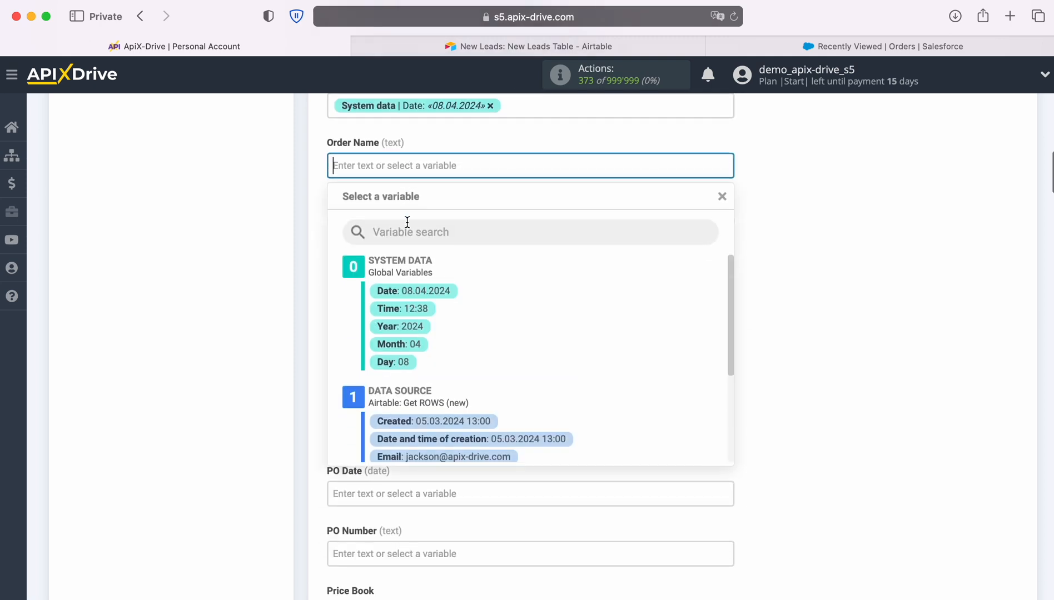
text(New Row f)
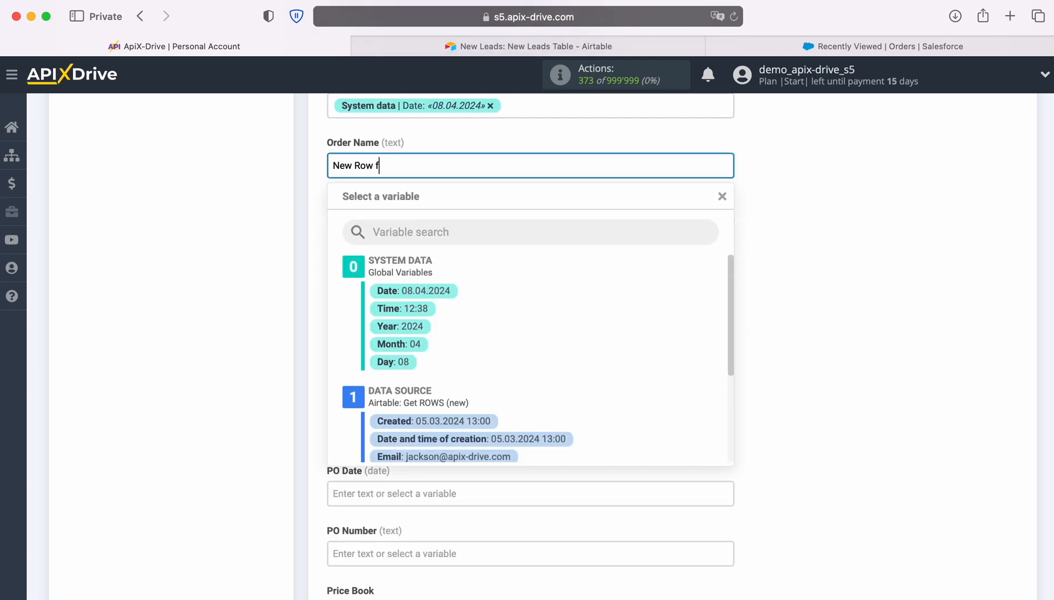
text(rom AirTable)
scroll(583, 361, down, 3)
click(451, 423)
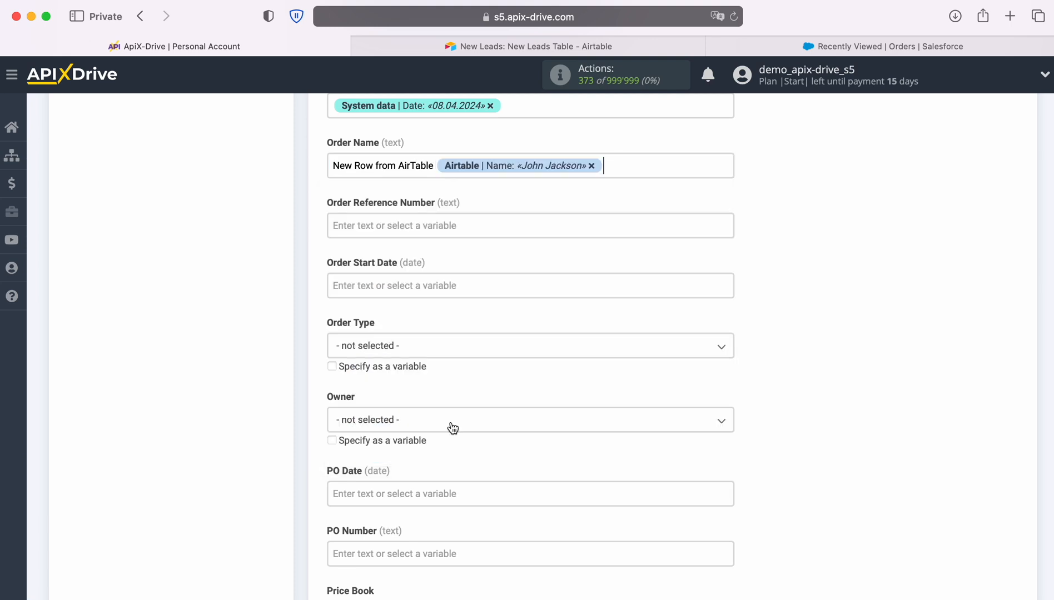
Step: Set Order Start Date to the system Date variable and choose a Price Book for the order
click(380, 284)
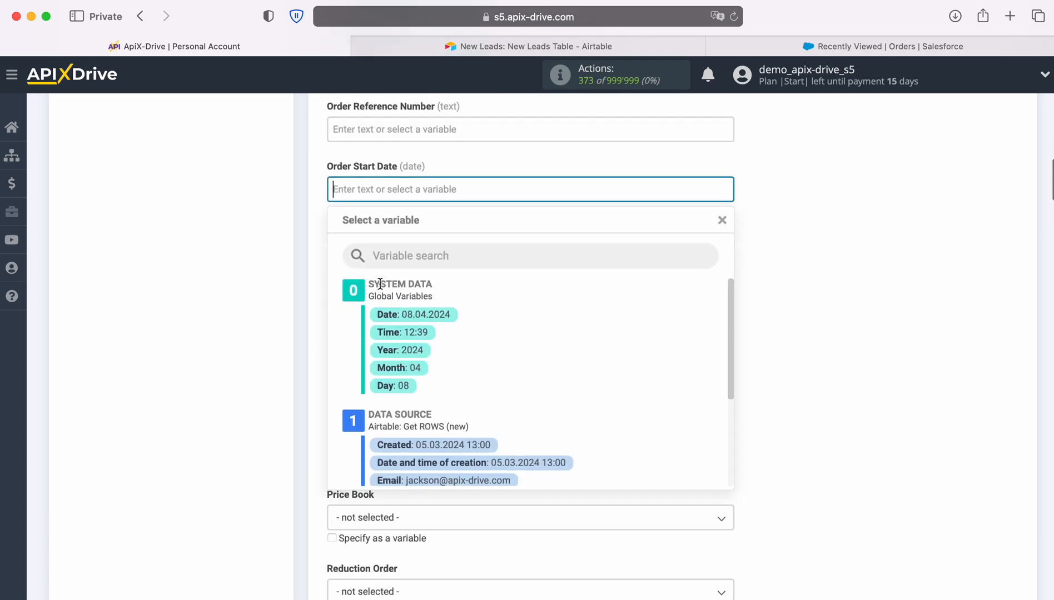
click(453, 295)
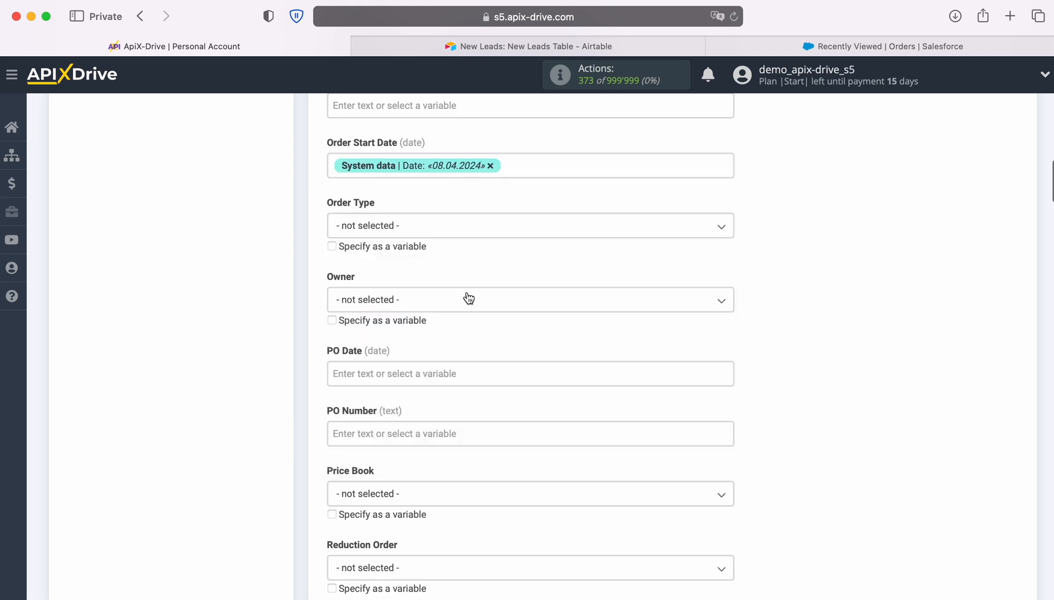
scroll(508, 289, down, 4)
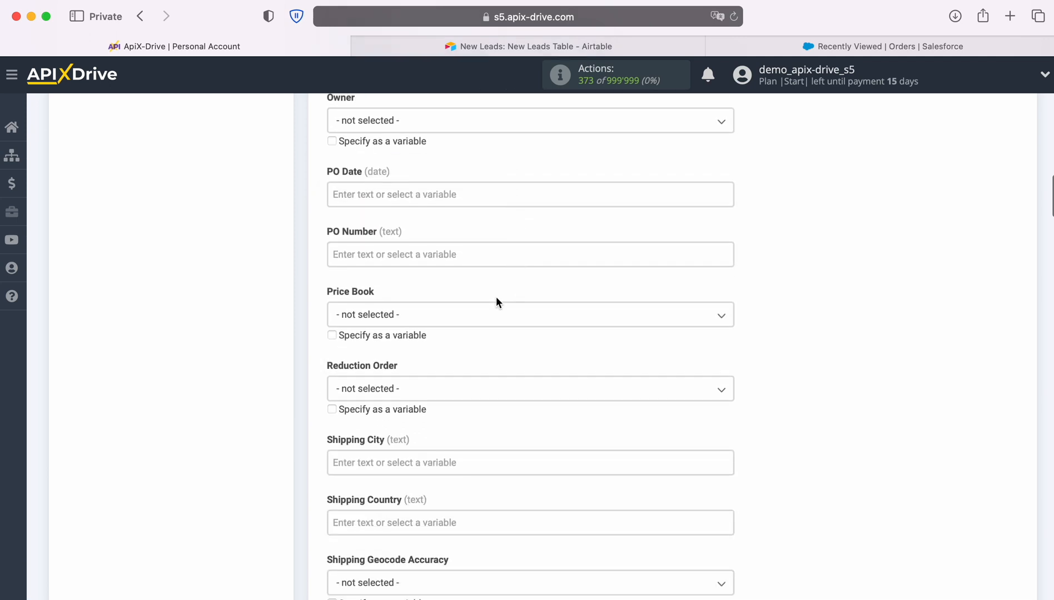
click(438, 316)
click(371, 389)
Step: Choose a Status for the order, leaving the shipping fields empty
scroll(508, 353, down, 3)
scroll(509, 353, down, 6)
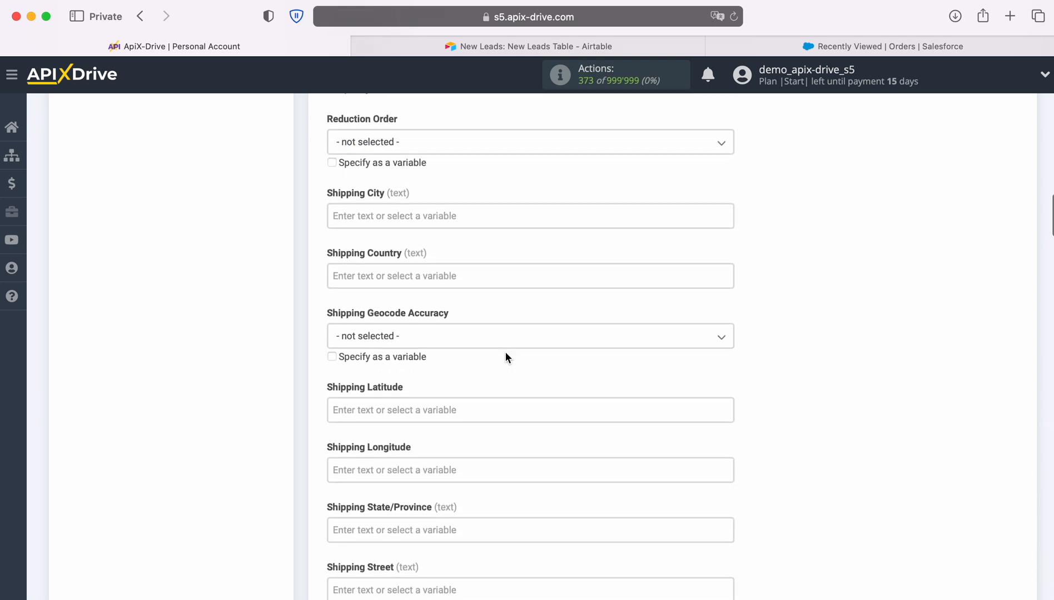
scroll(531, 345, down, 5)
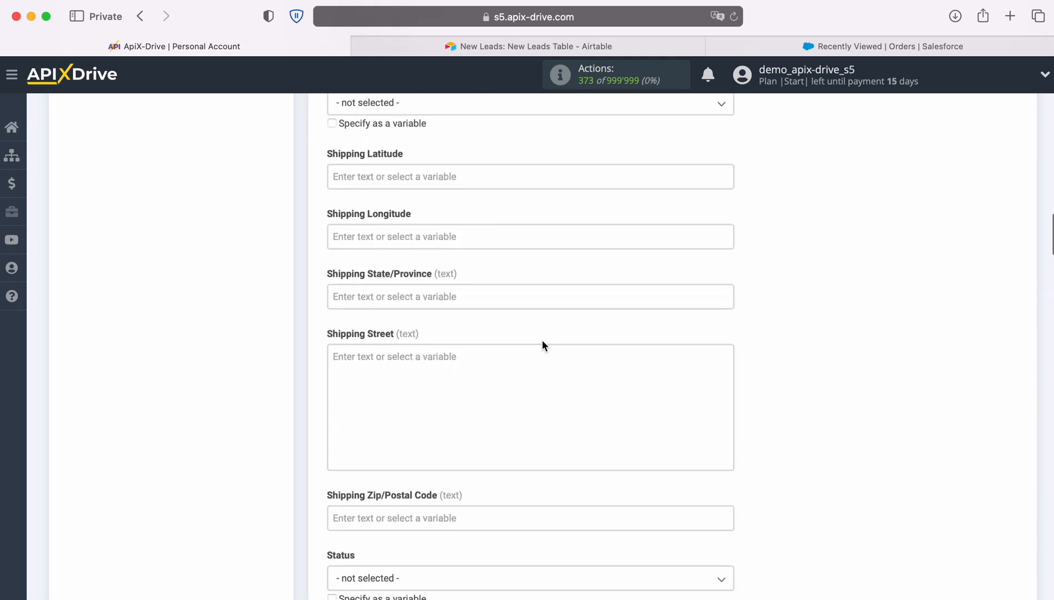
scroll(543, 340, down, 1)
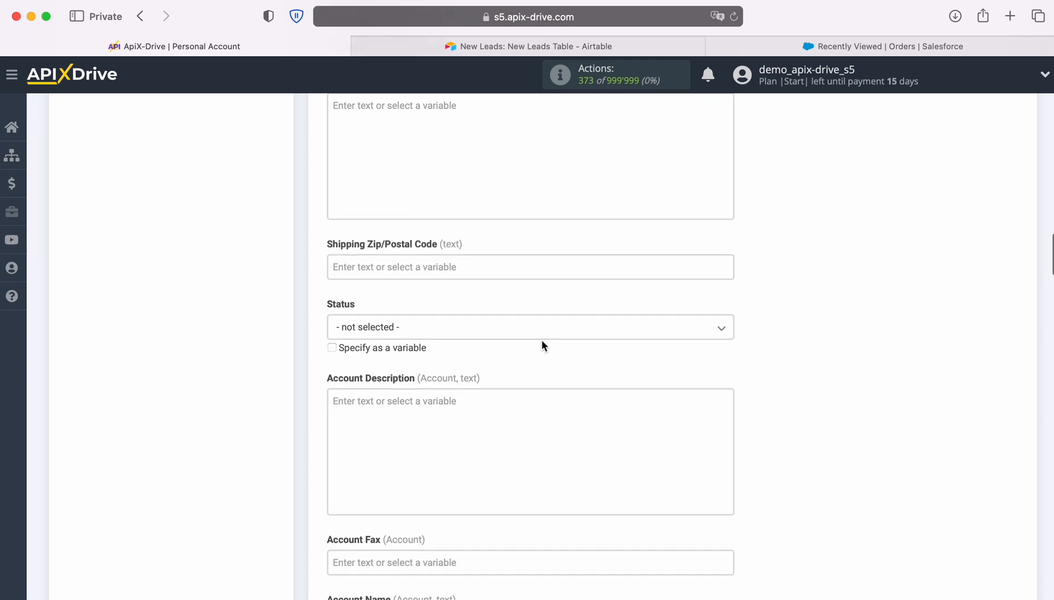
click(471, 334)
click(356, 401)
Step: Assign the Airtable Name variable to the Account Name field
scroll(553, 351, down, 5)
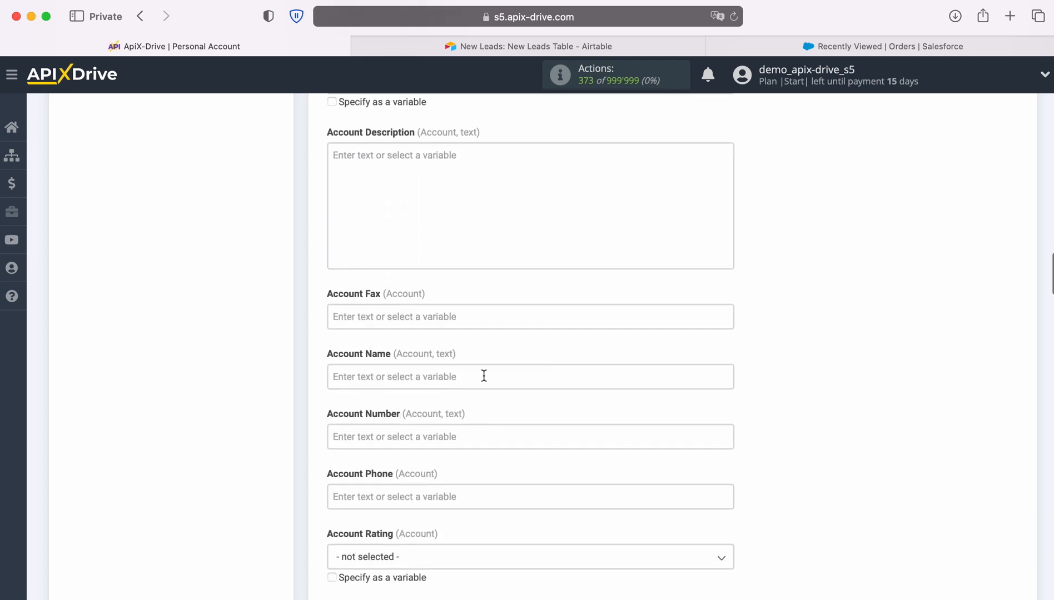
click(484, 376)
scroll(582, 373, down, 3)
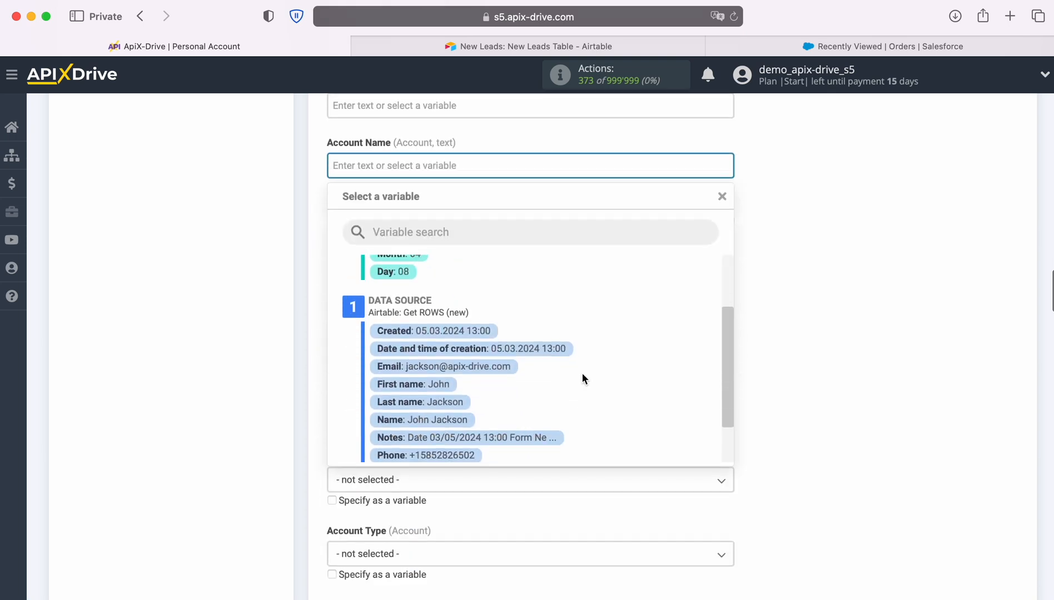
click(446, 420)
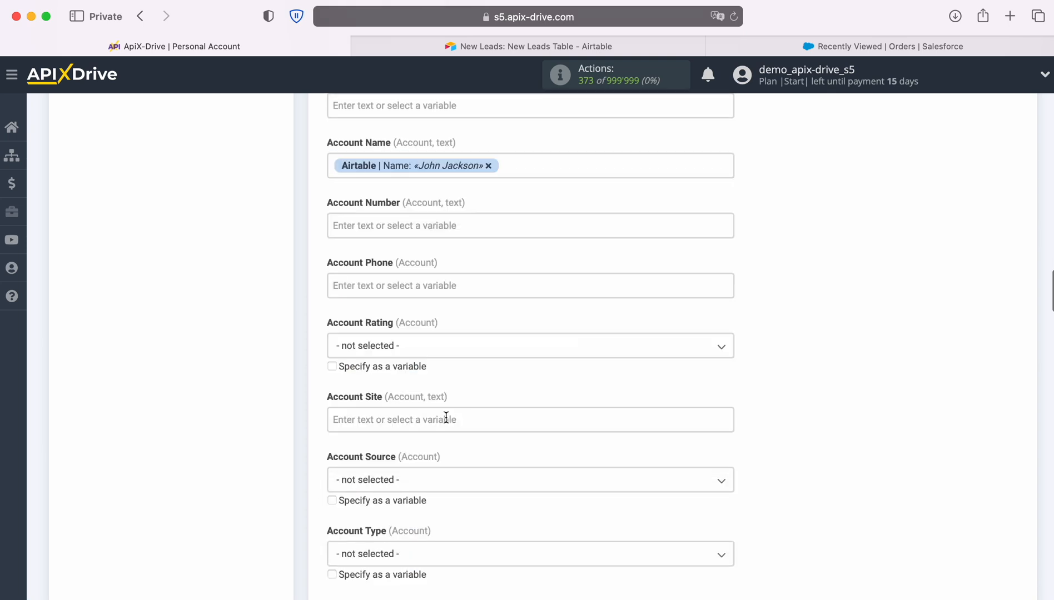
Step: Assign the Airtable Phone variable to the Account Phone field
click(402, 291)
scroll(569, 336, down, 3)
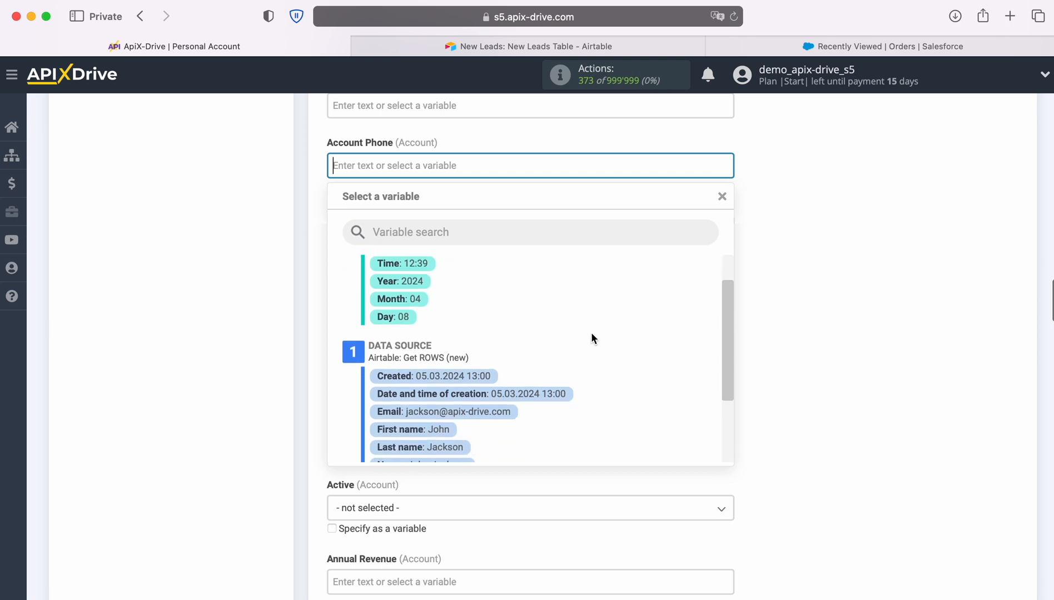
click(450, 456)
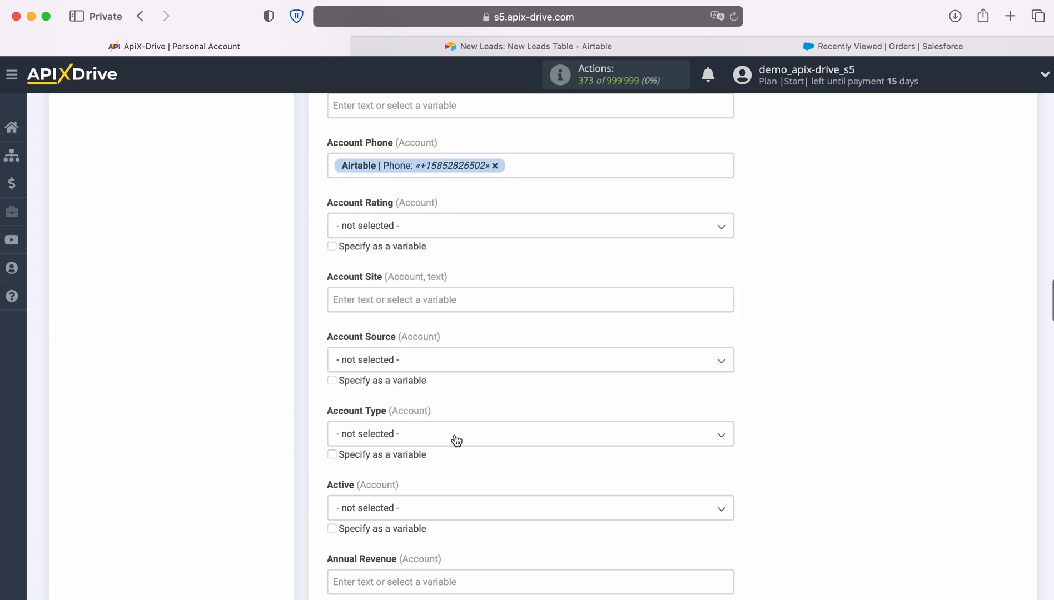
Step: Set the Product Name in the Products section to "iPhone 4s", leaving the remaining account fields empty
scroll(546, 355, down, 3)
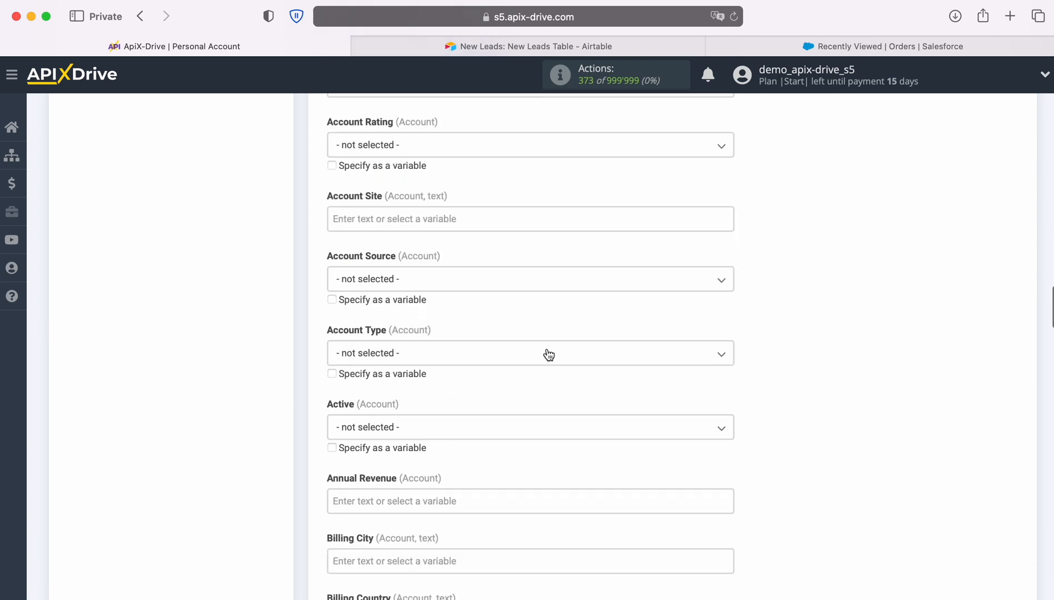
scroll(547, 354, down, 10)
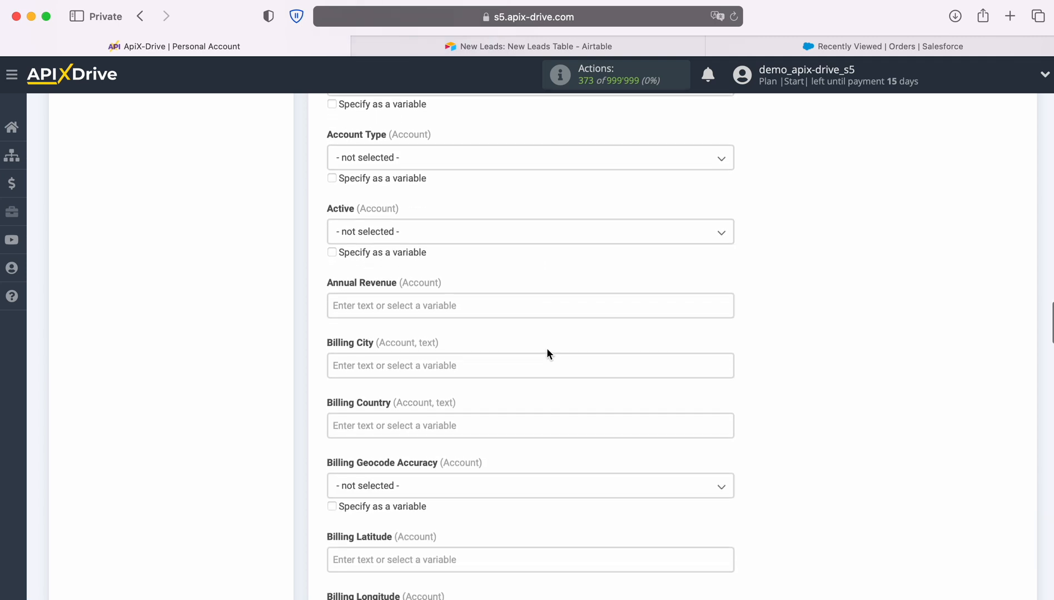
scroll(547, 354, down, 5)
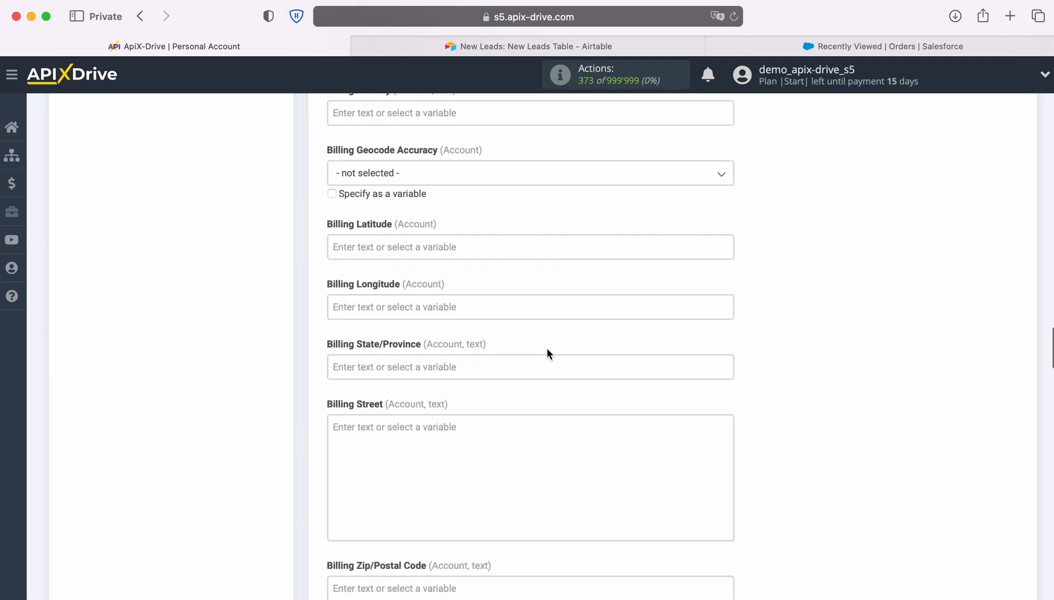
scroll(547, 349, down, 5)
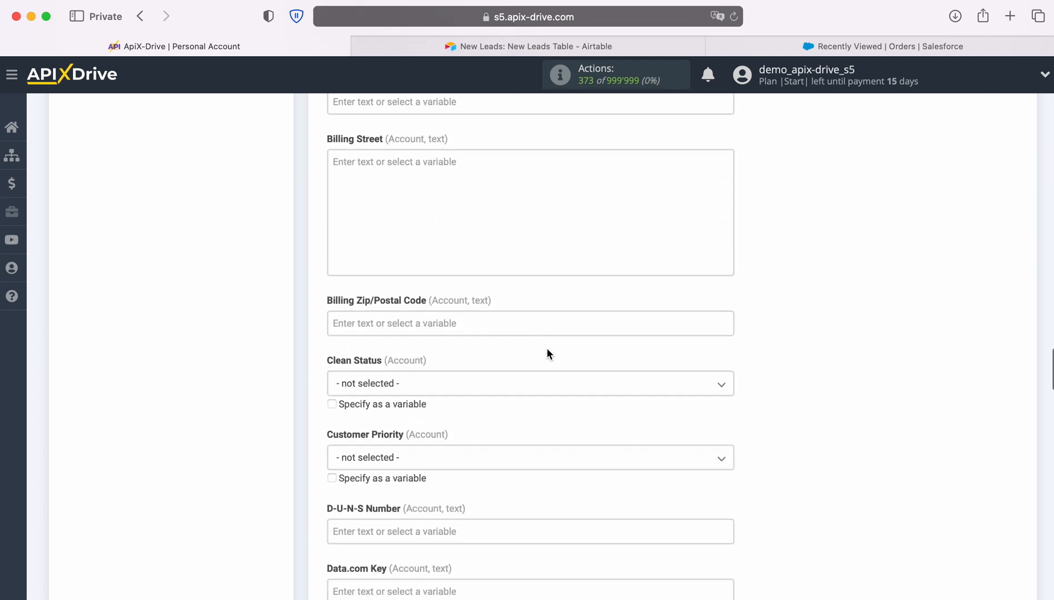
scroll(547, 348, down, 7)
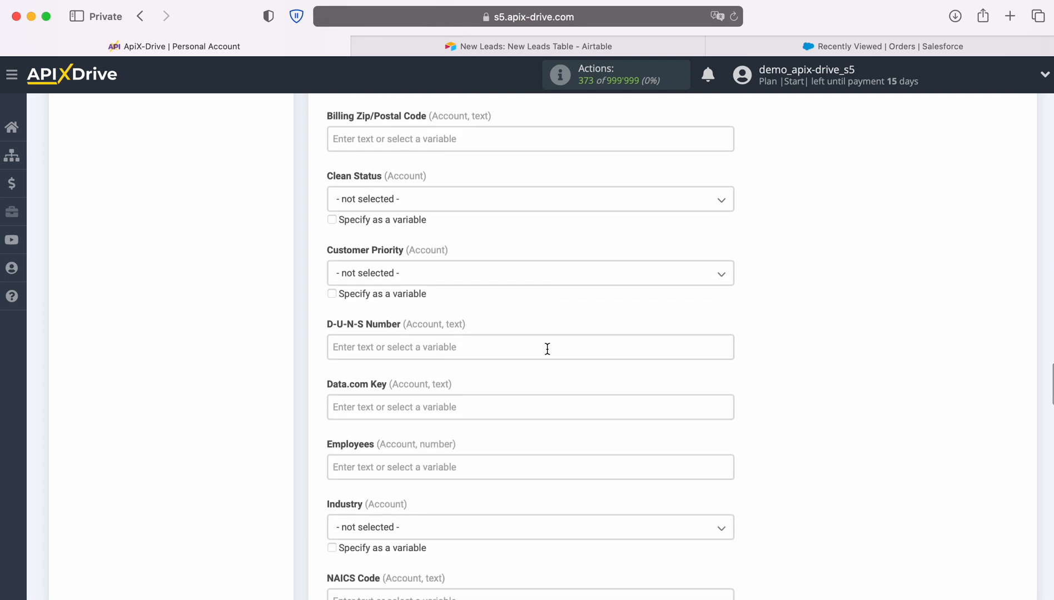
scroll(547, 349, down, 2)
scroll(547, 349, down, 5)
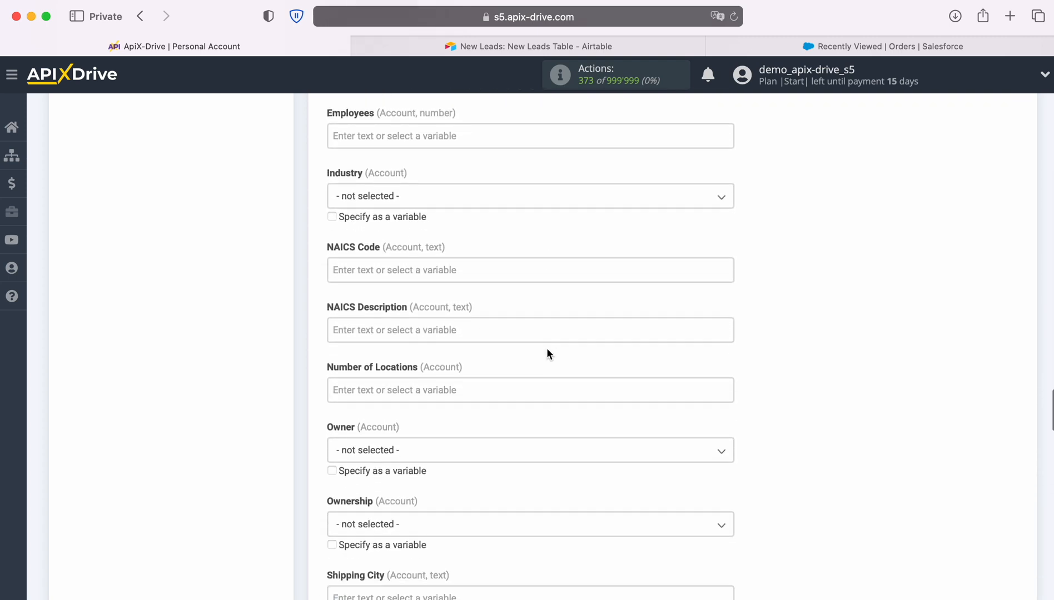
scroll(547, 350, down, 5)
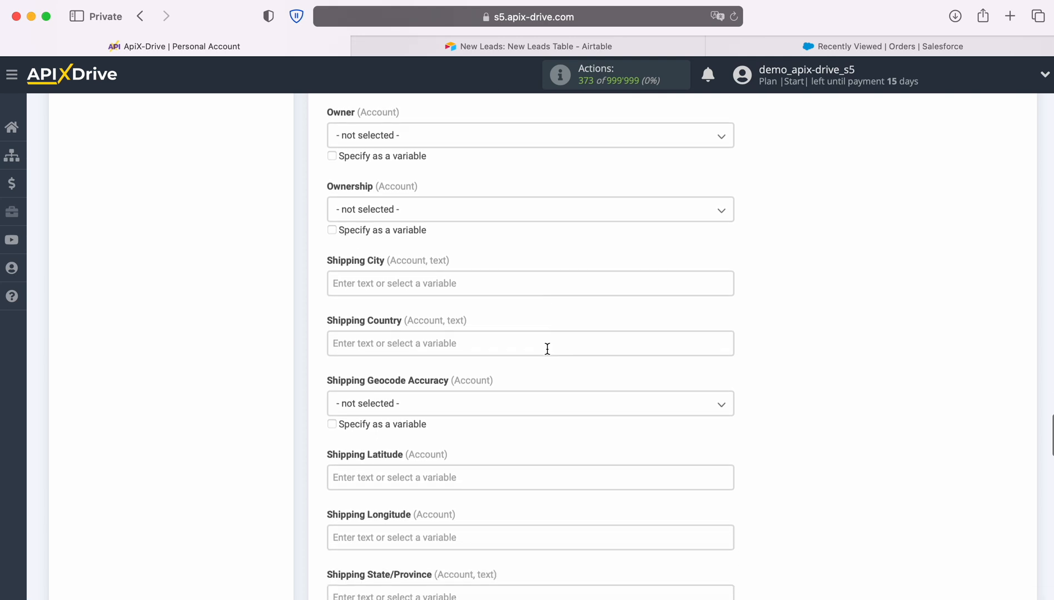
scroll(547, 349, down, 4)
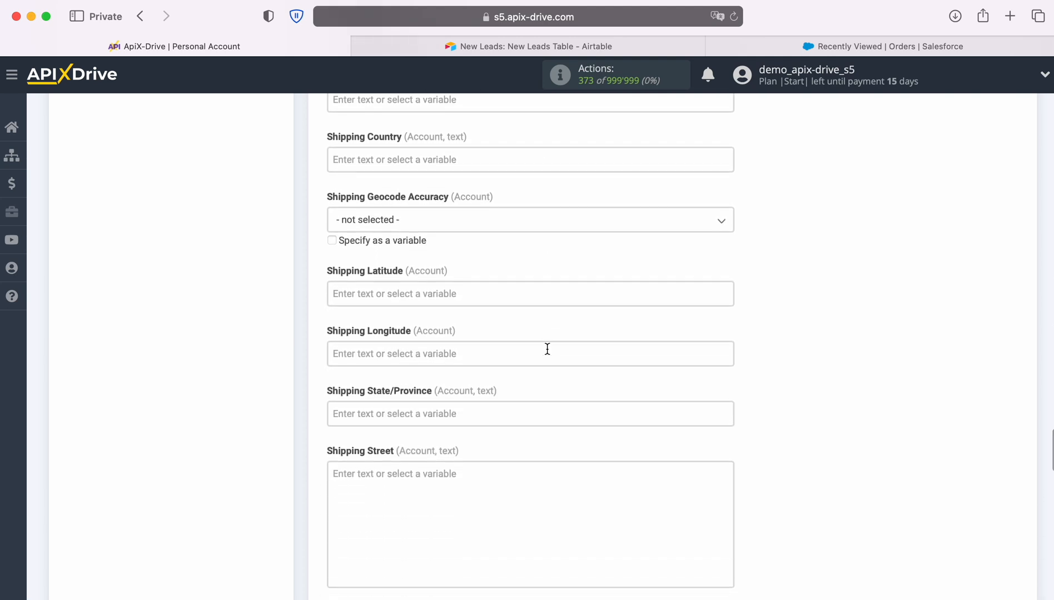
scroll(547, 348, down, 5)
scroll(547, 349, down, 3)
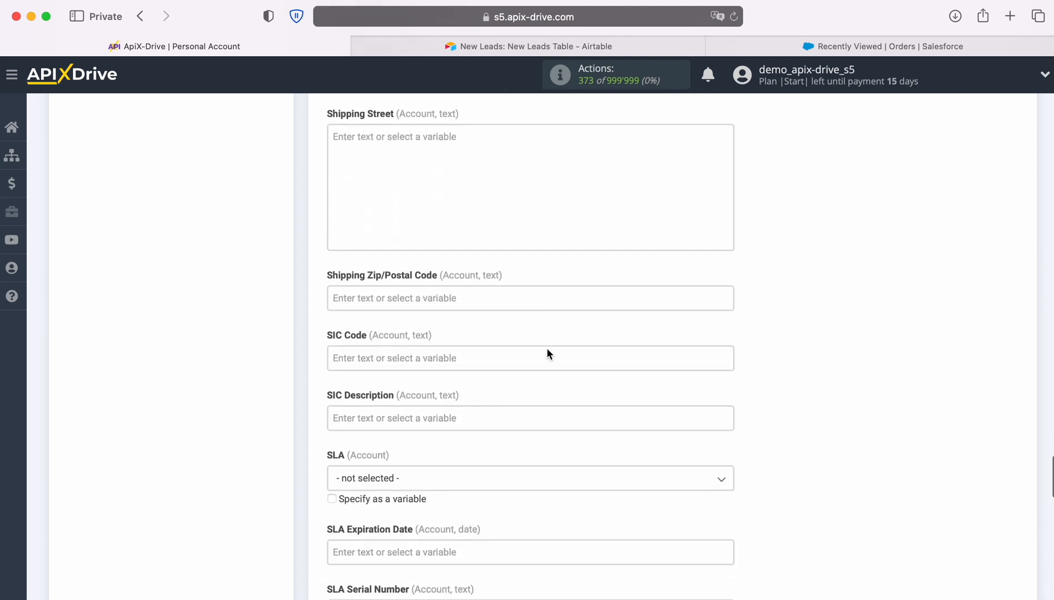
scroll(547, 348, down, 2)
scroll(547, 348, down, 4)
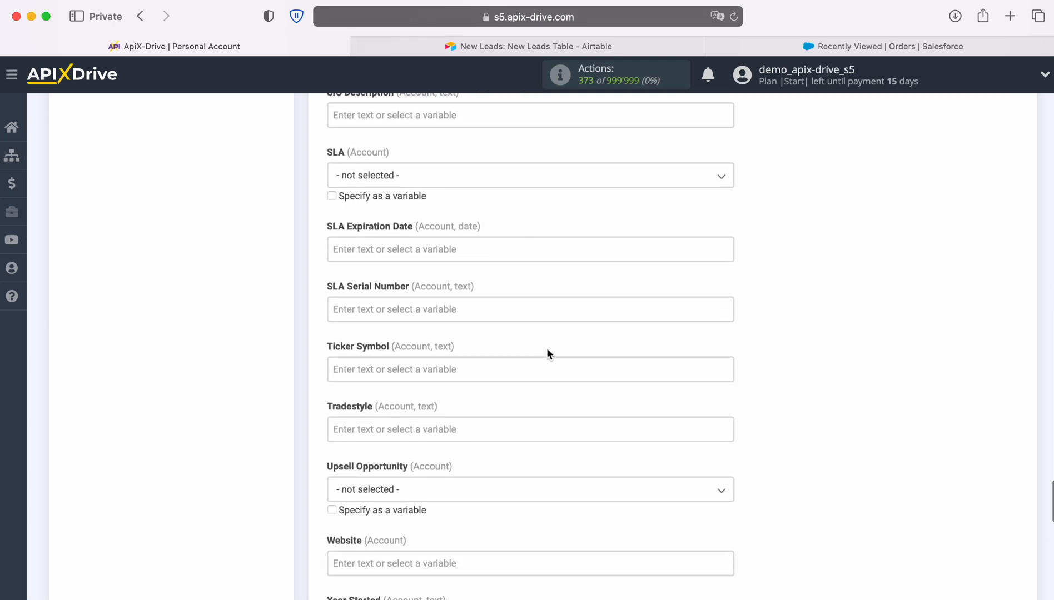
scroll(547, 354, down, 5)
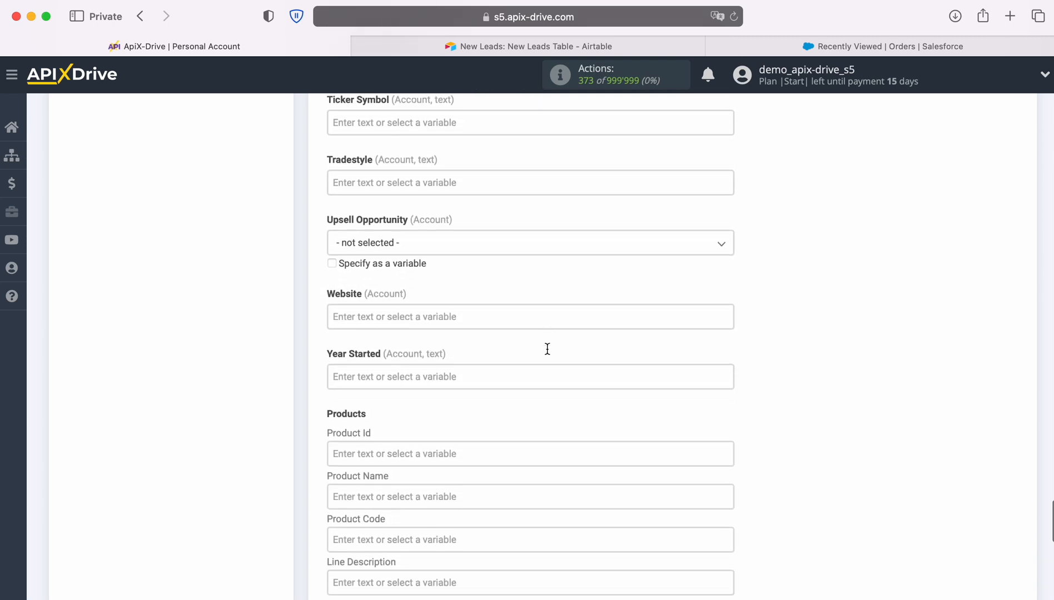
scroll(547, 349, down, 3)
click(464, 327)
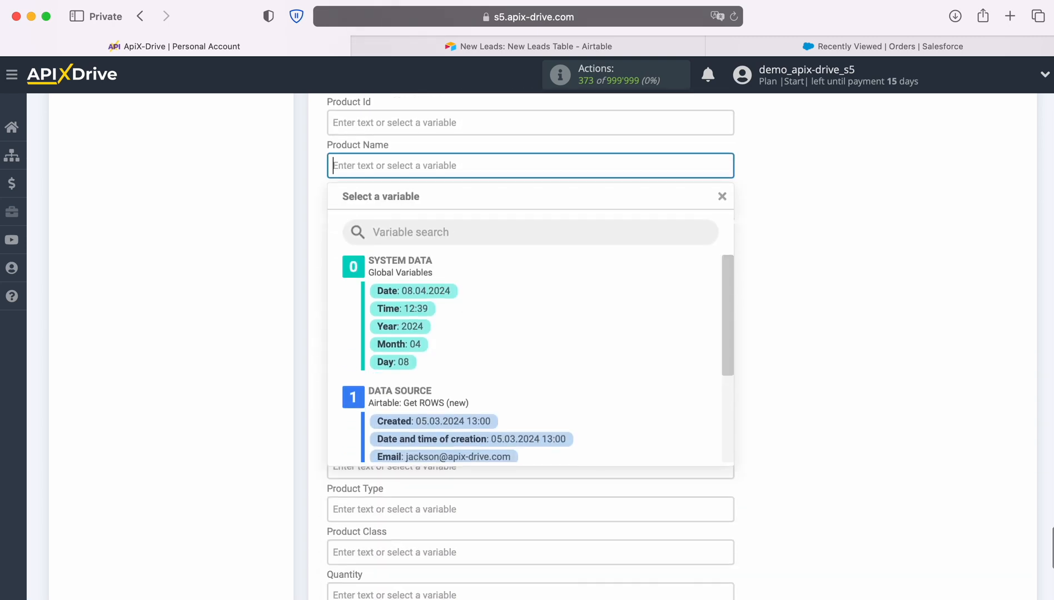
text(iPhone 4s)
click(191, 339)
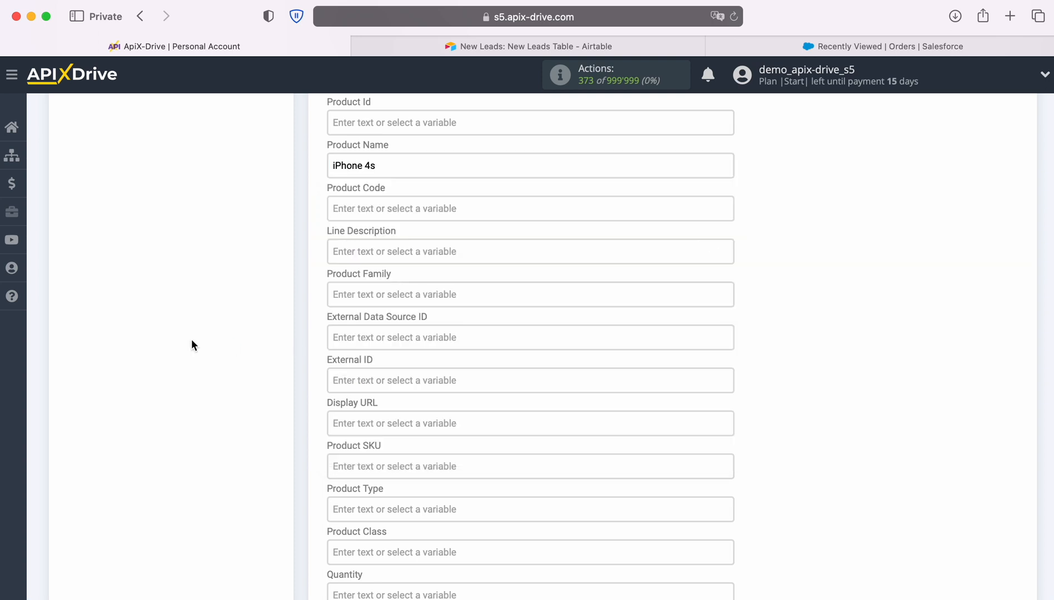
Step: Set the product's Quantity to 1 and Unit Price to 100, and save the data destination settings
scroll(200, 338, down, 5)
click(362, 307)
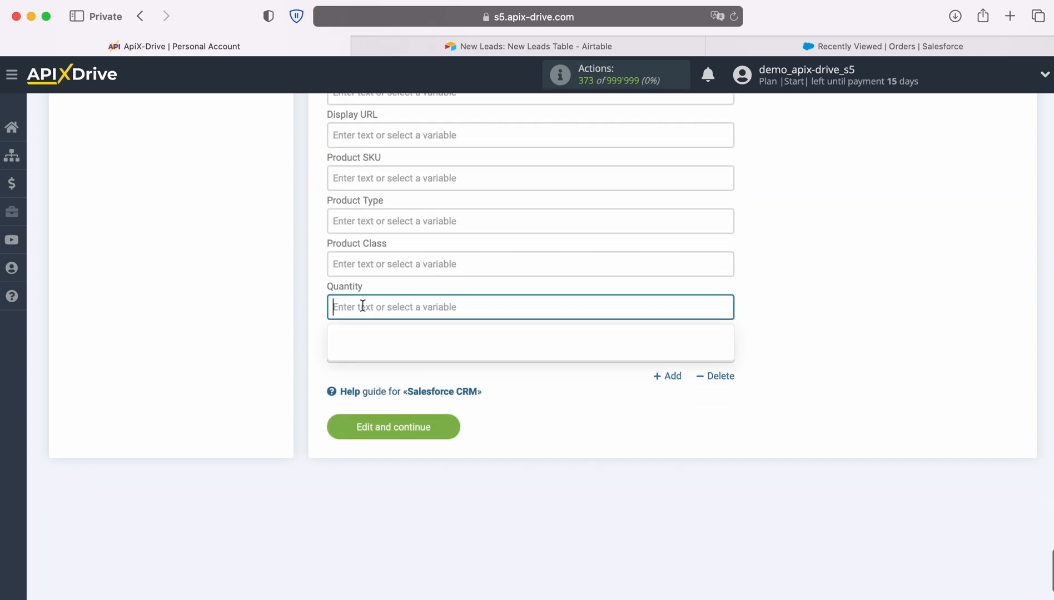
text(1)
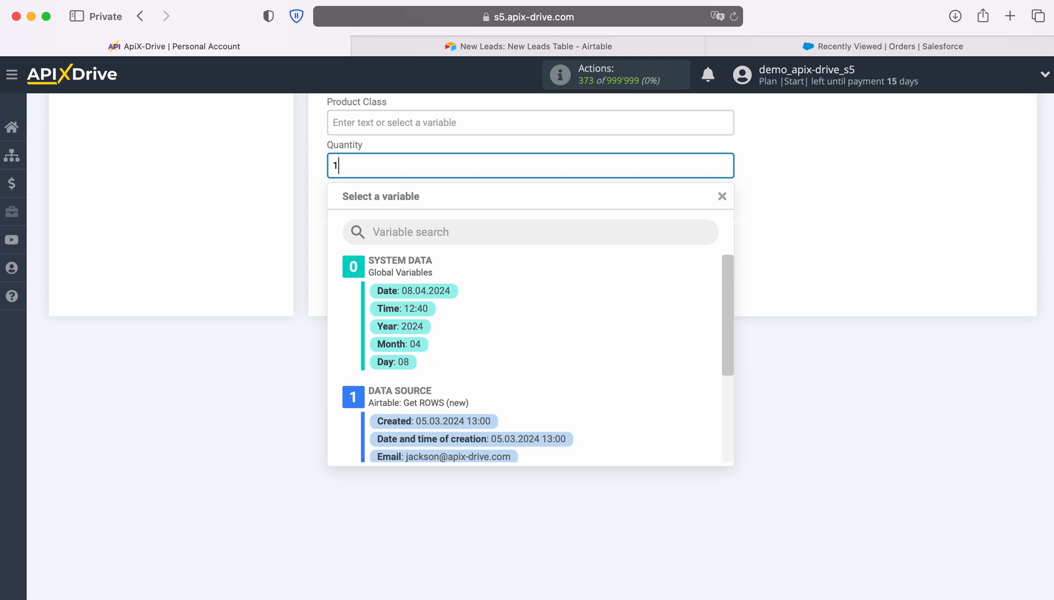
click(276, 271)
click(333, 207)
text(1)
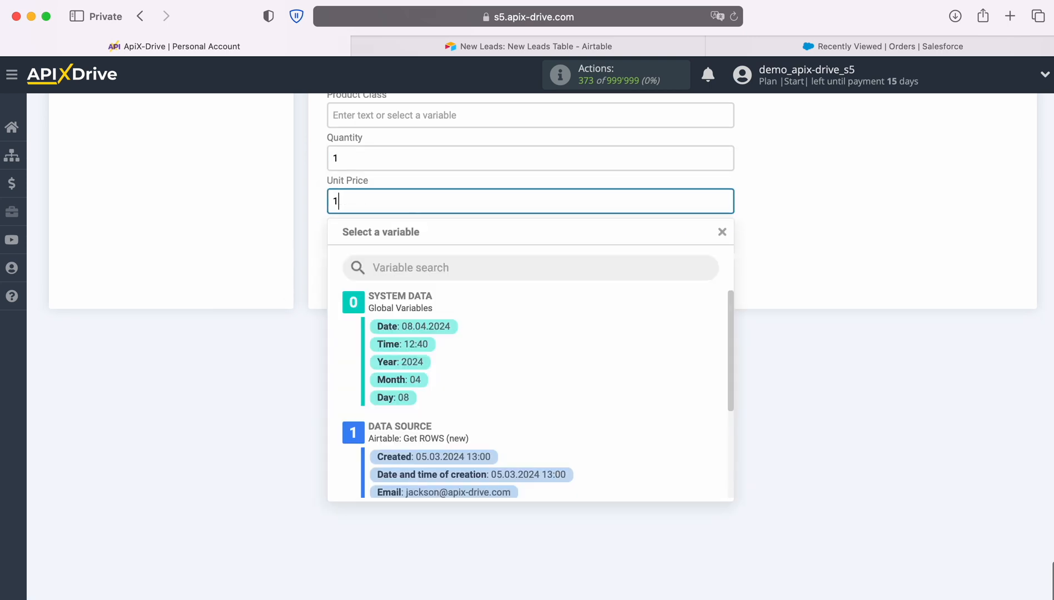
text(00)
click(273, 208)
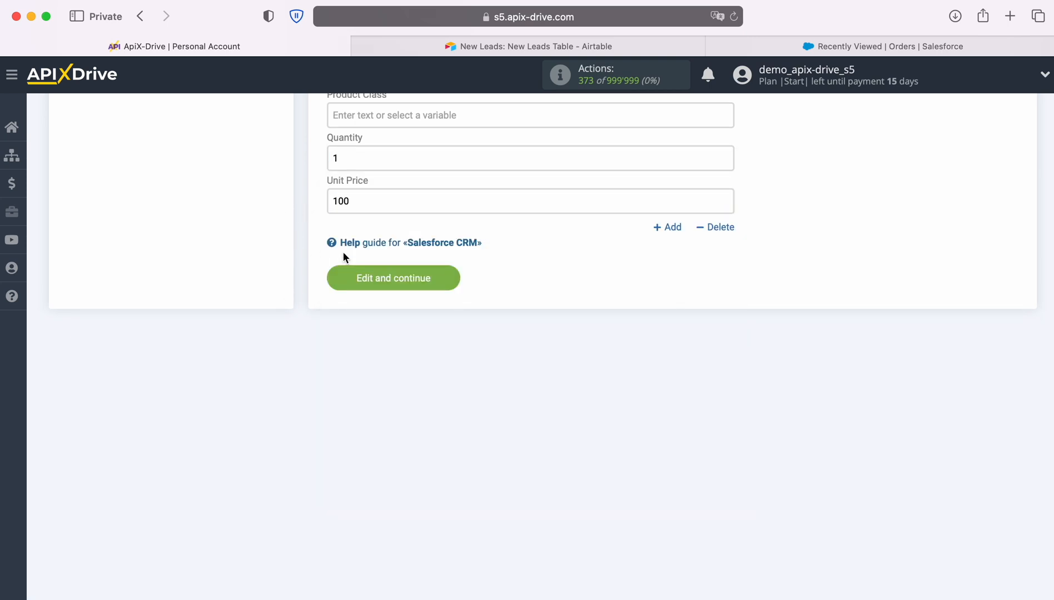
click(460, 277)
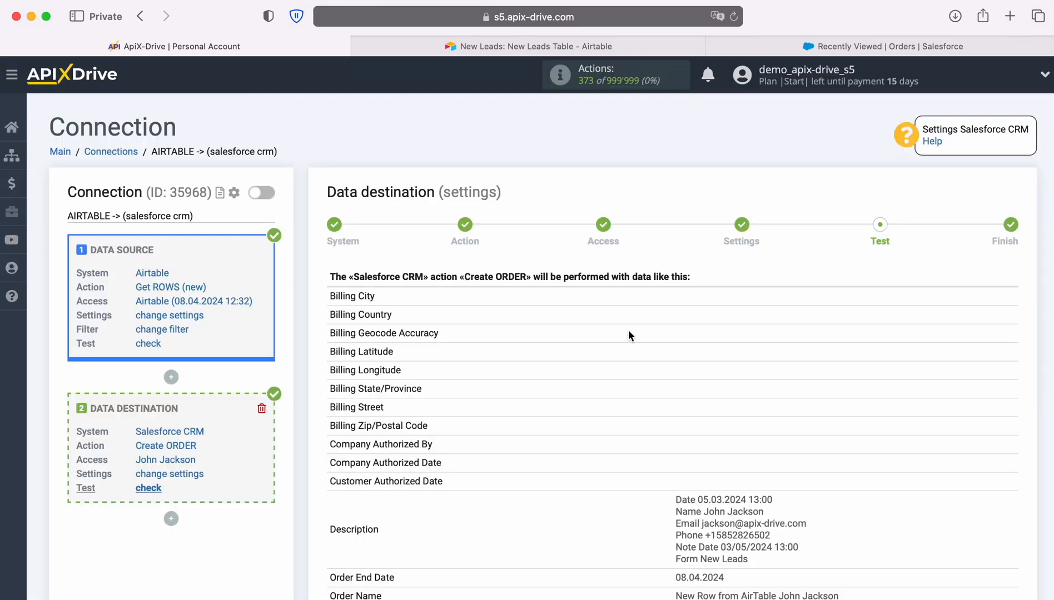
Step: Review the sample order data through to the Products section and send it as test data to Salesforce CRM
scroll(969, 348, down, 5)
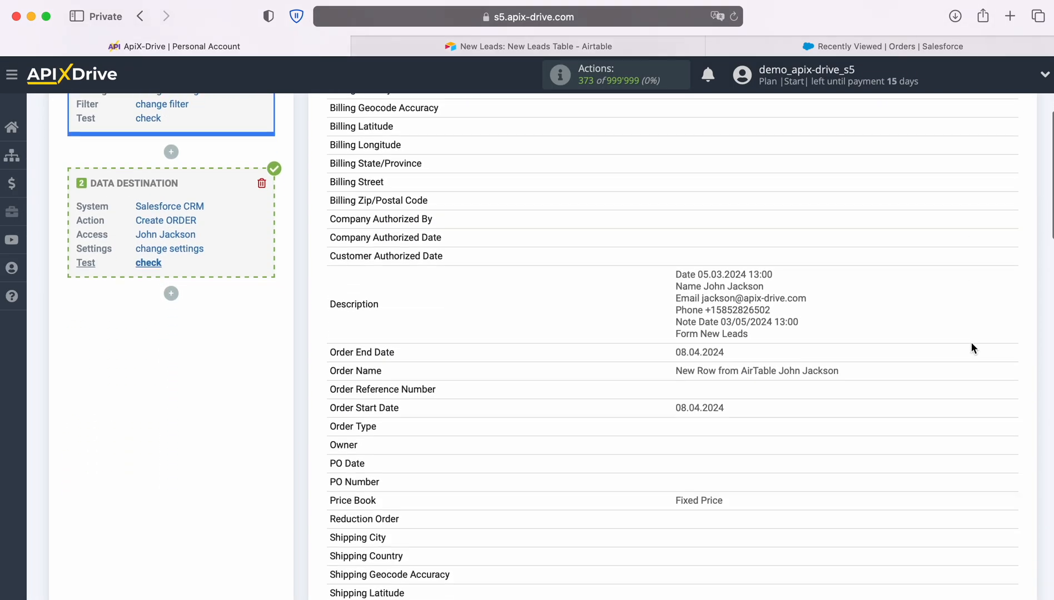
scroll(971, 343, down, 2)
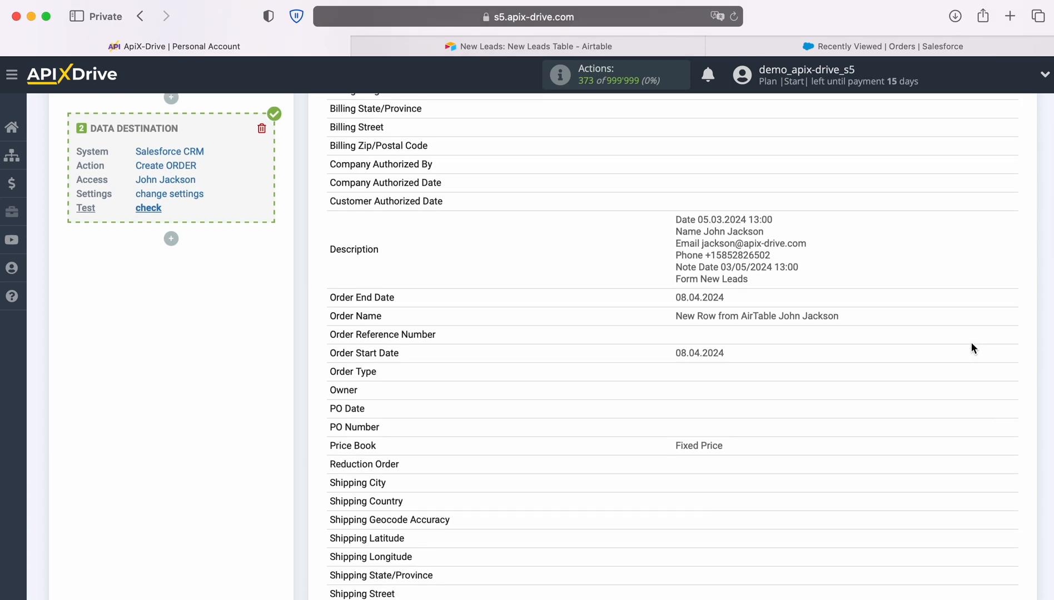
scroll(971, 348, down, 10)
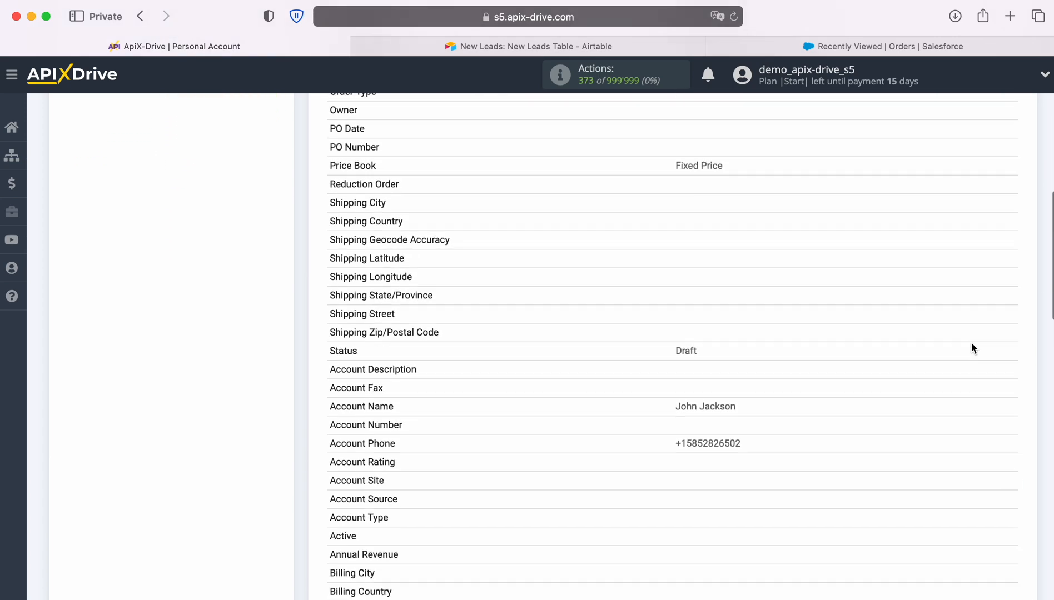
scroll(971, 348, down, 8)
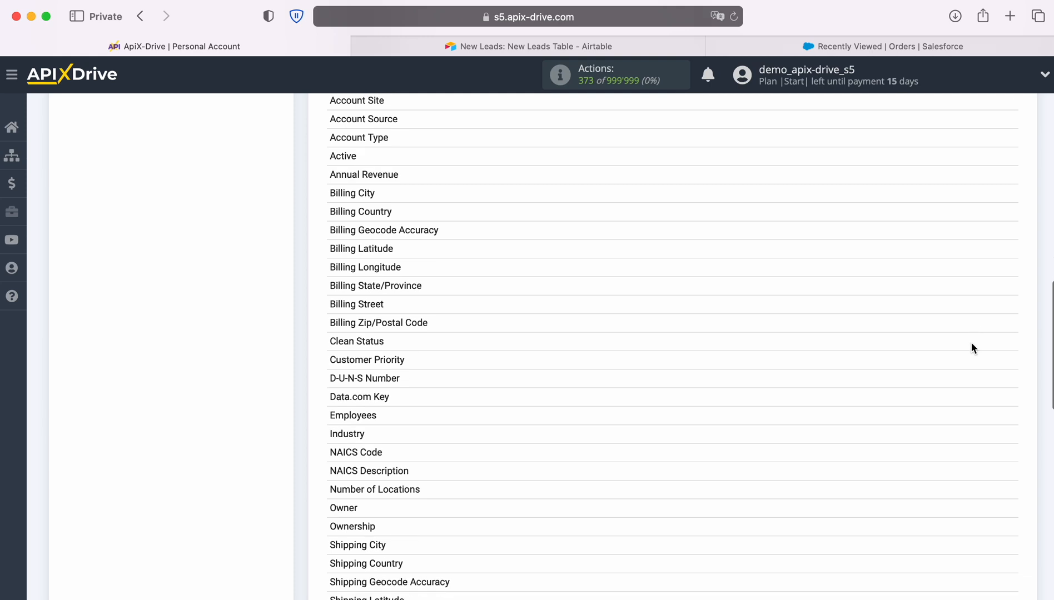
scroll(971, 348, down, 8)
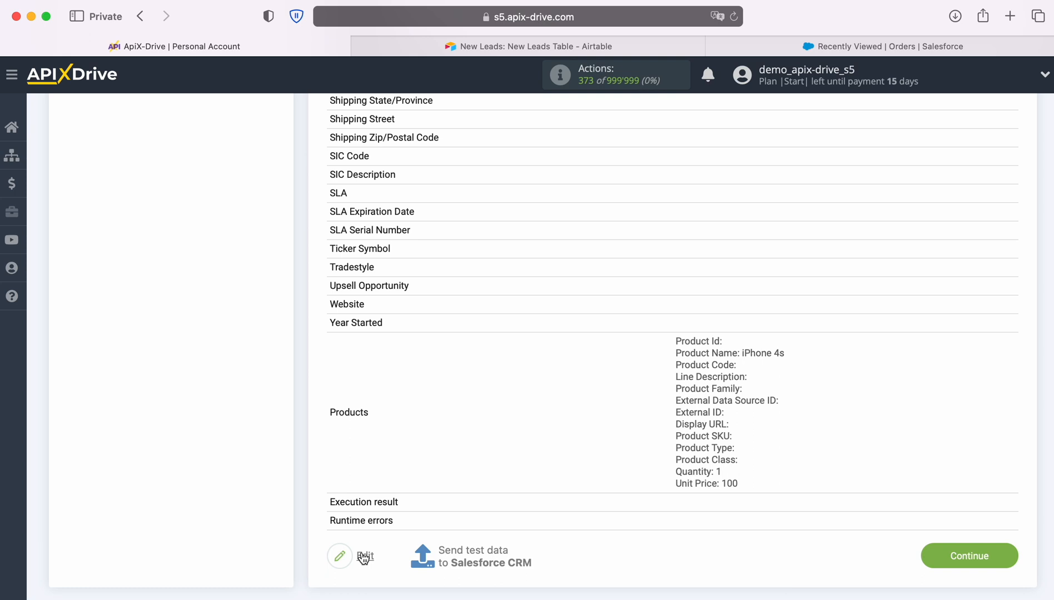
click(473, 551)
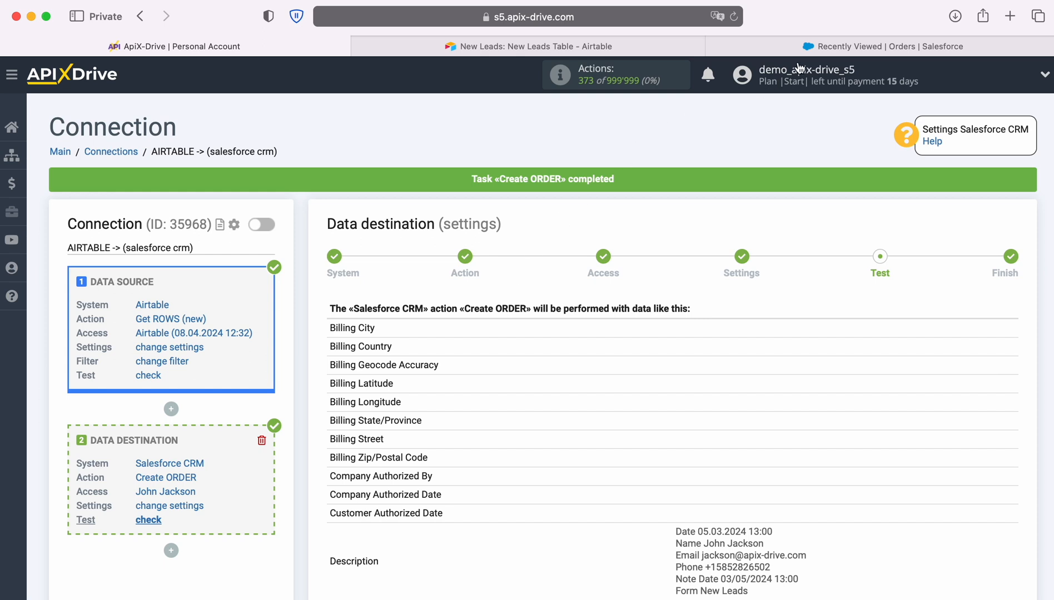
Step: Switch to Salesforce, reload the Orders list and examine the details and description of the test order
click(811, 47)
click(737, 18)
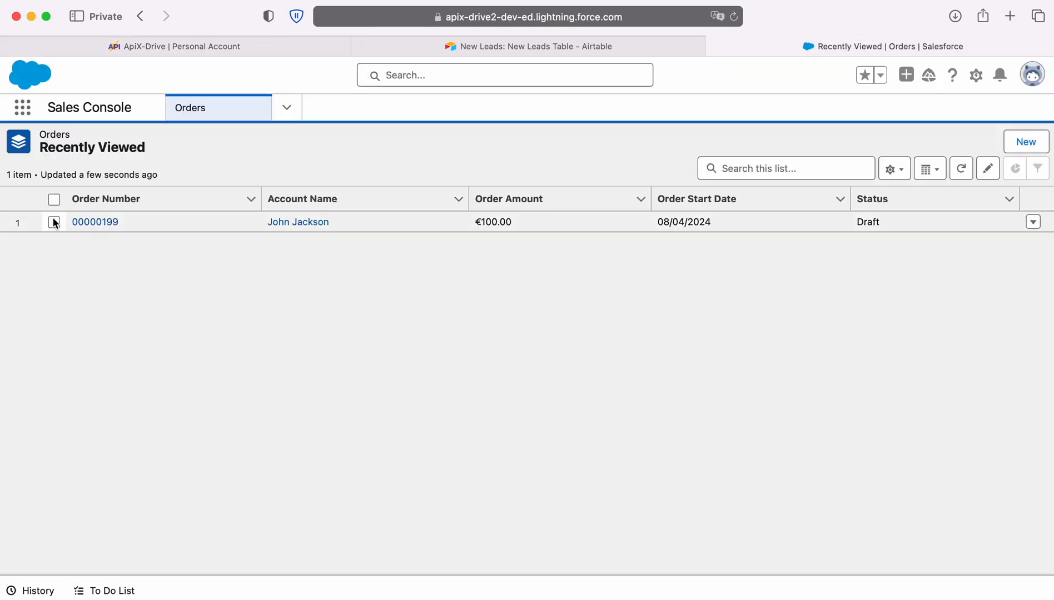
click(100, 223)
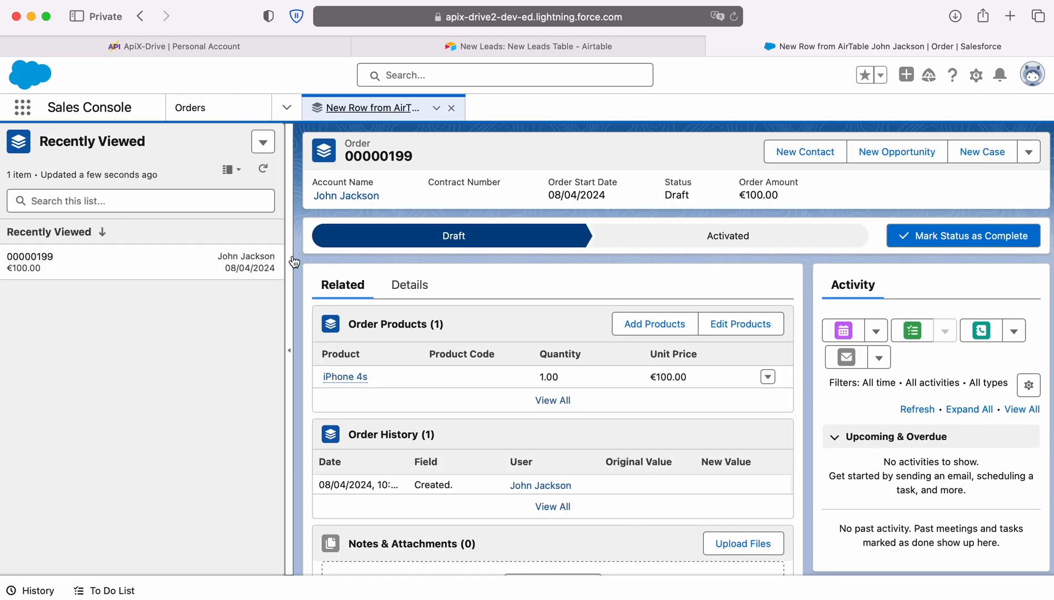
click(406, 286)
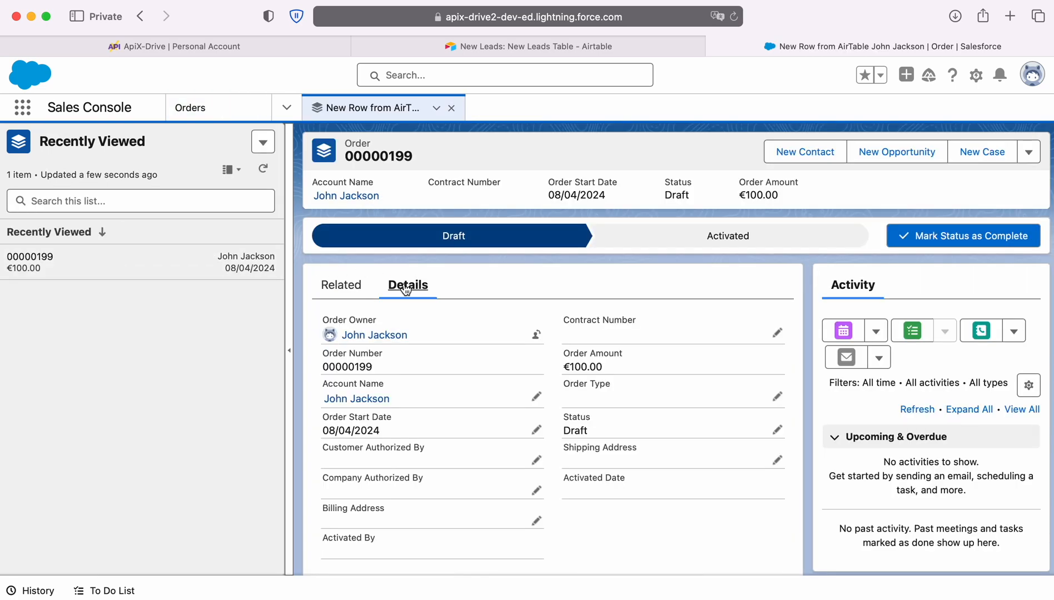
scroll(678, 377, down, 5)
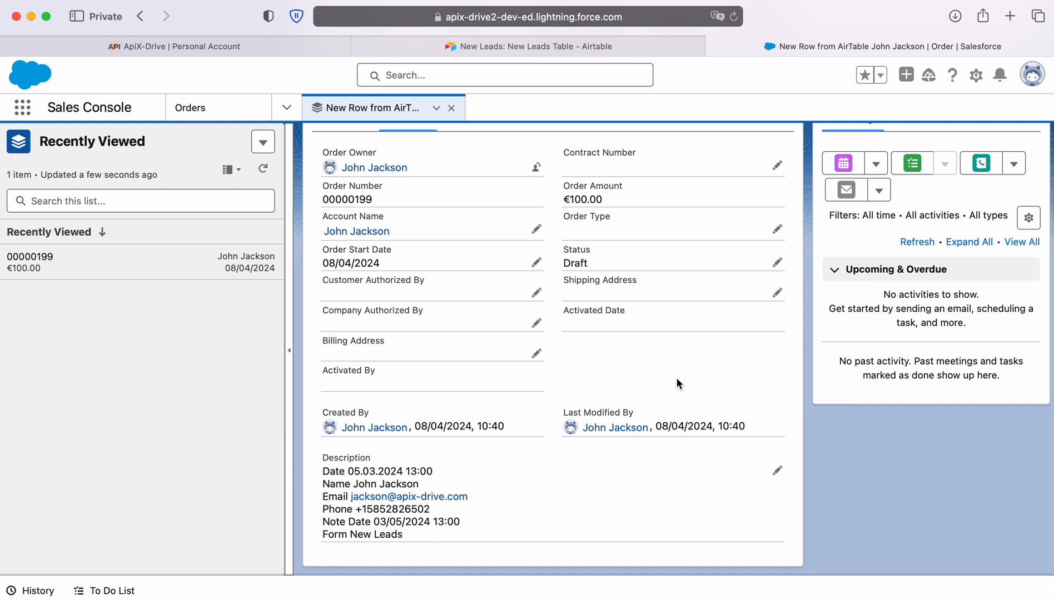
Step: Return to ApiX-Drive, finish the data destination setup past the test stage and enable auto-update for the connection
click(114, 46)
scroll(844, 366, down, 15)
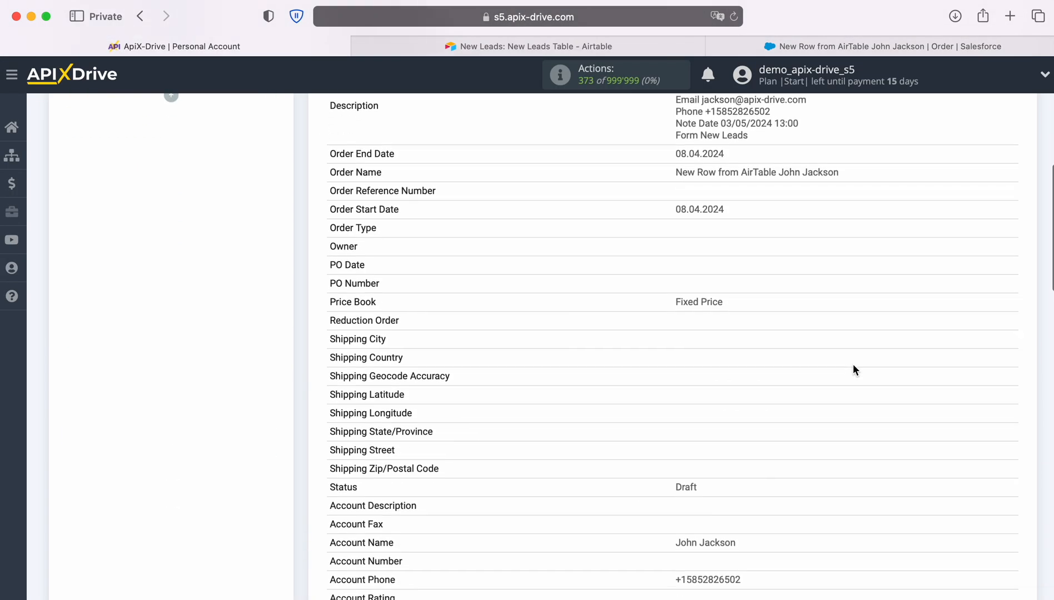
scroll(853, 369, down, 12)
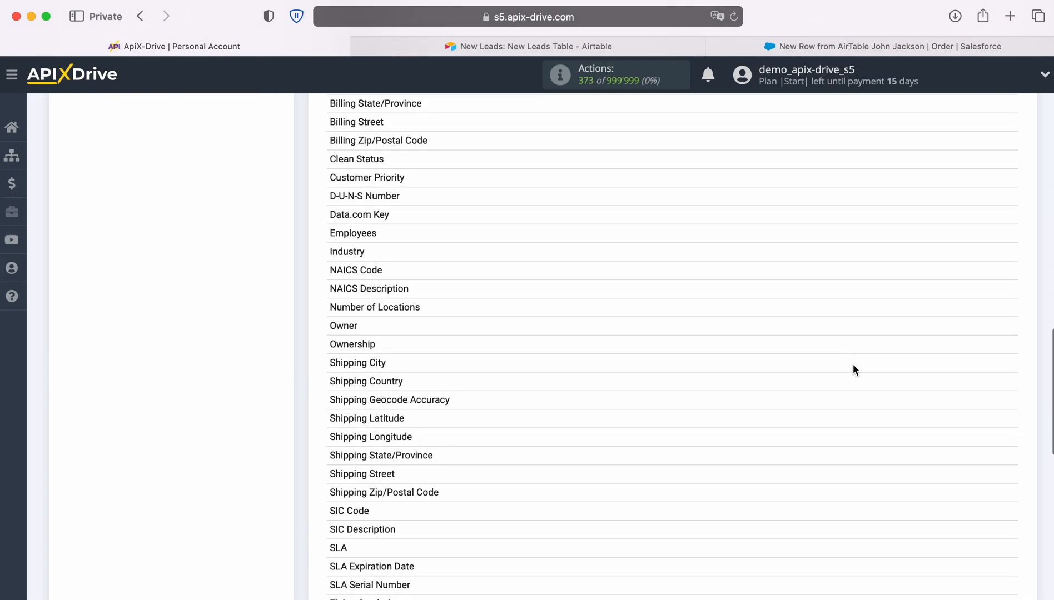
scroll(854, 370, down, 5)
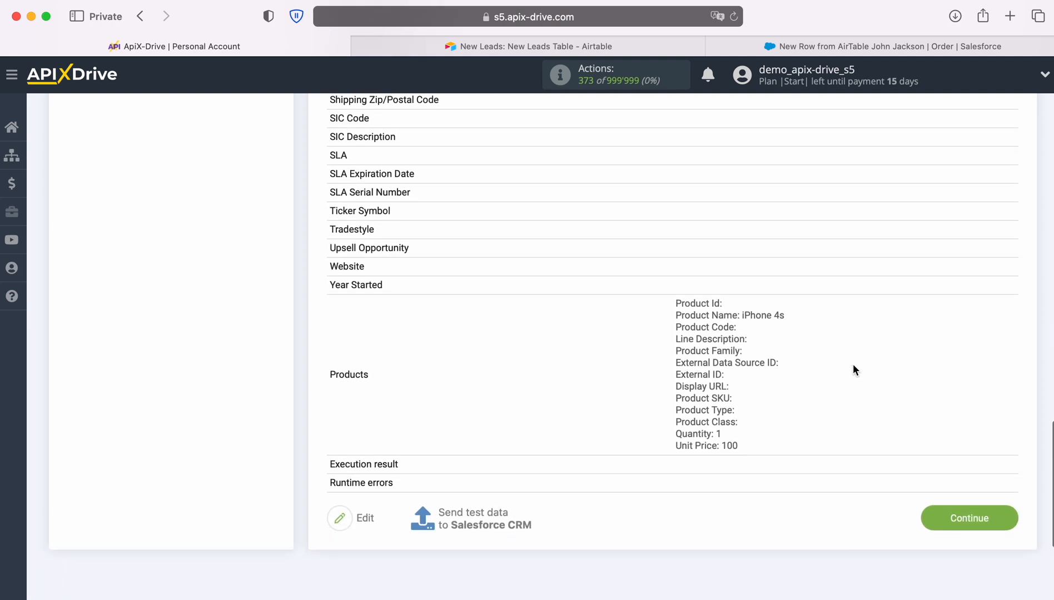
click(1001, 513)
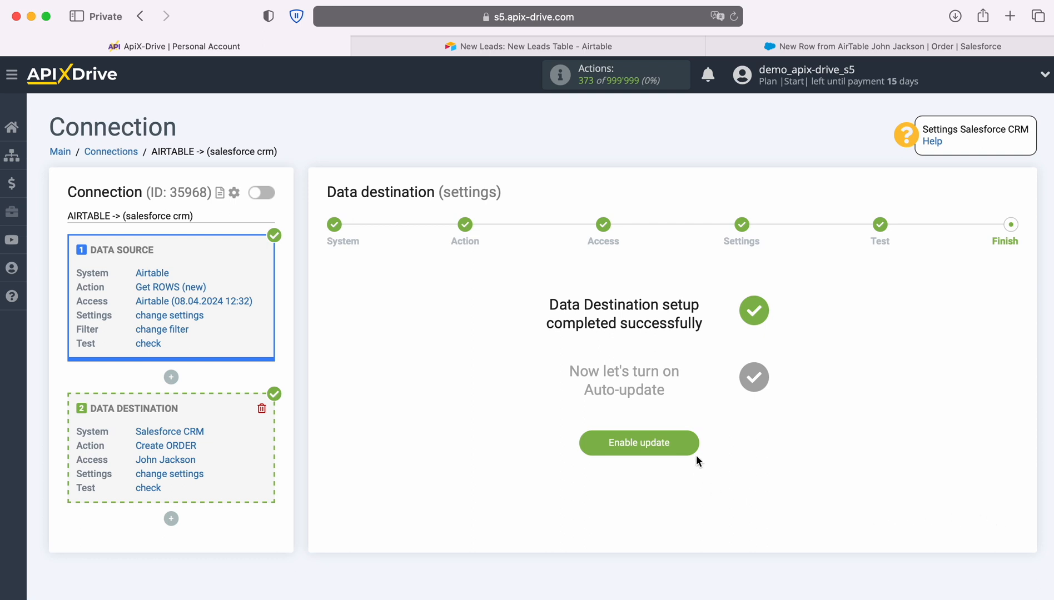
click(693, 440)
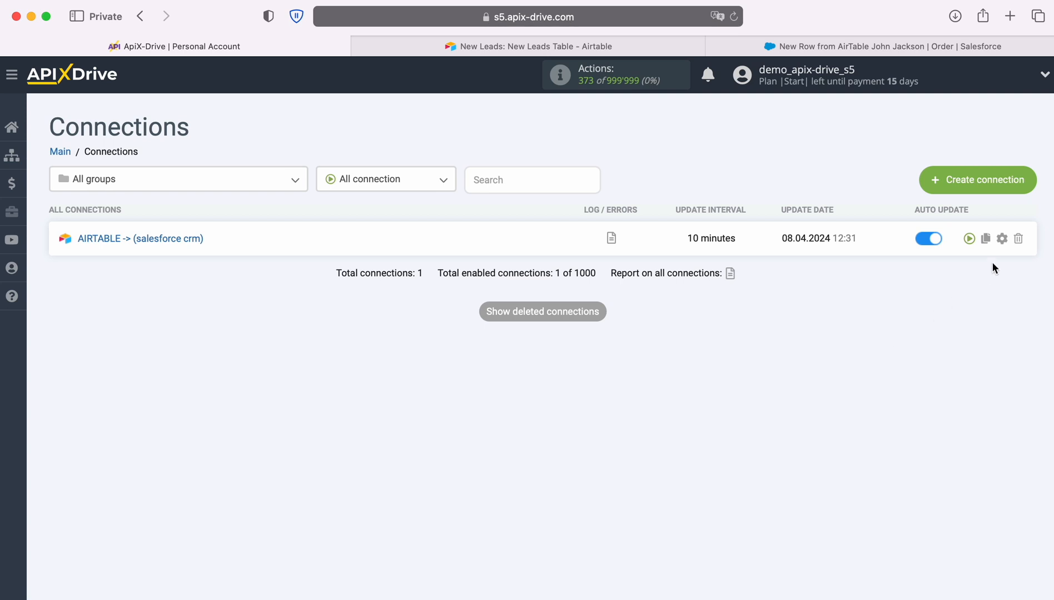
Step: Set the update interval of the AIRTABLE -> (salesforce crm) connection to 5 minutes and save its setup
click(1000, 239)
click(637, 343)
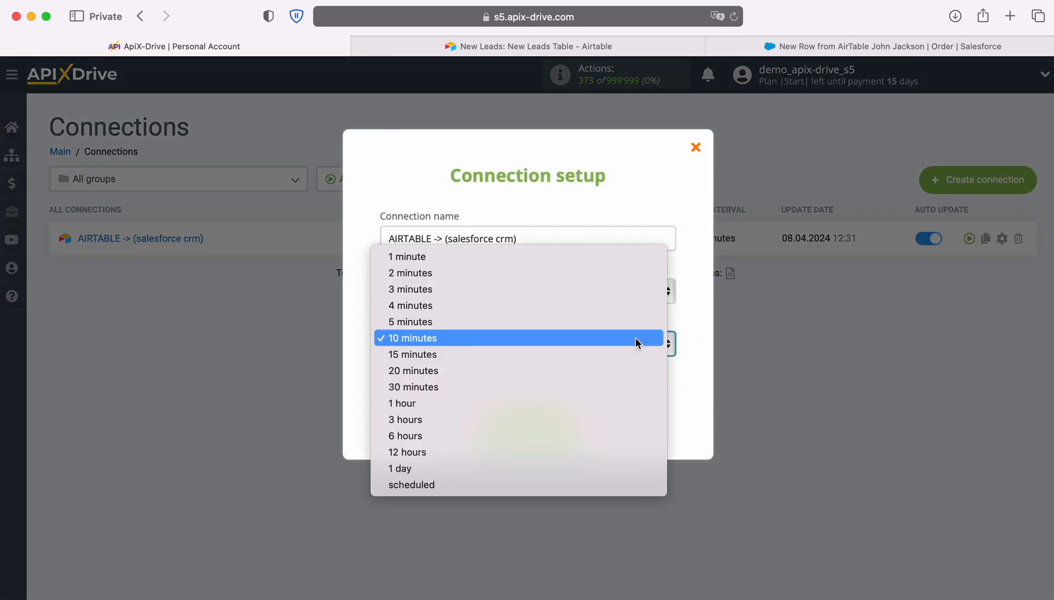
click(588, 321)
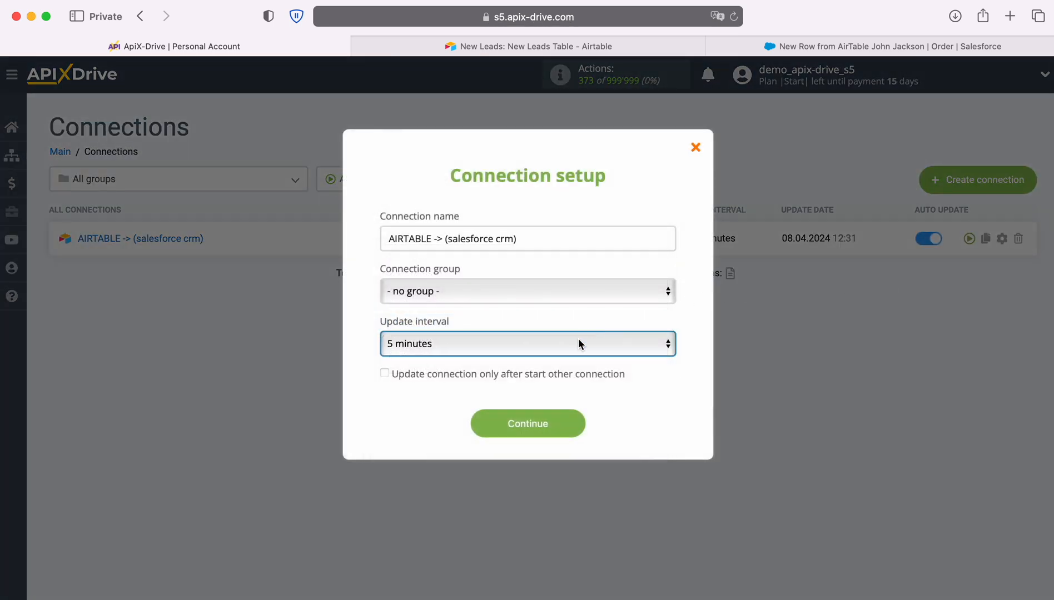
click(577, 422)
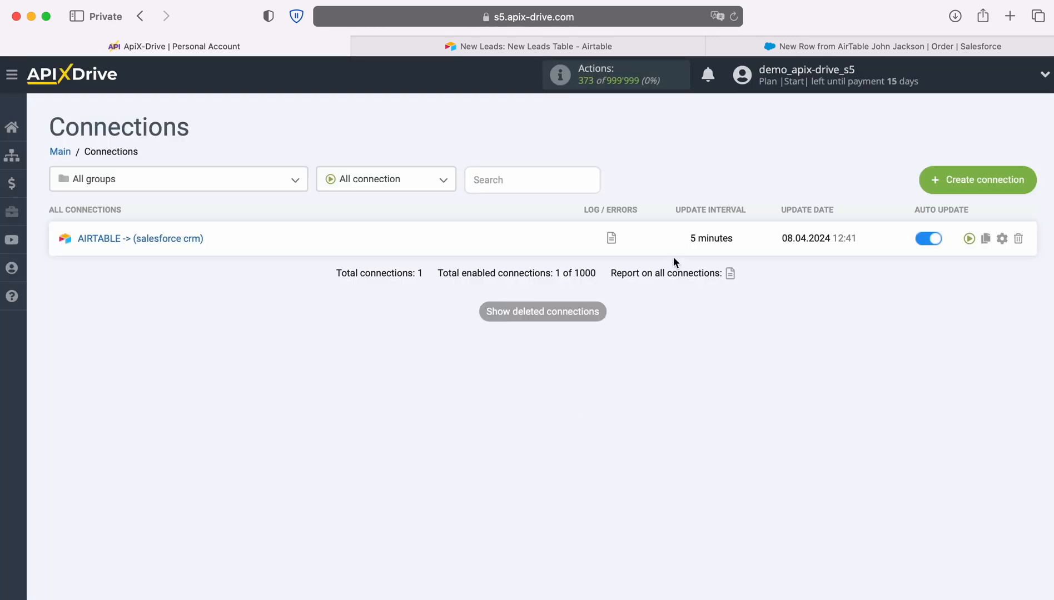